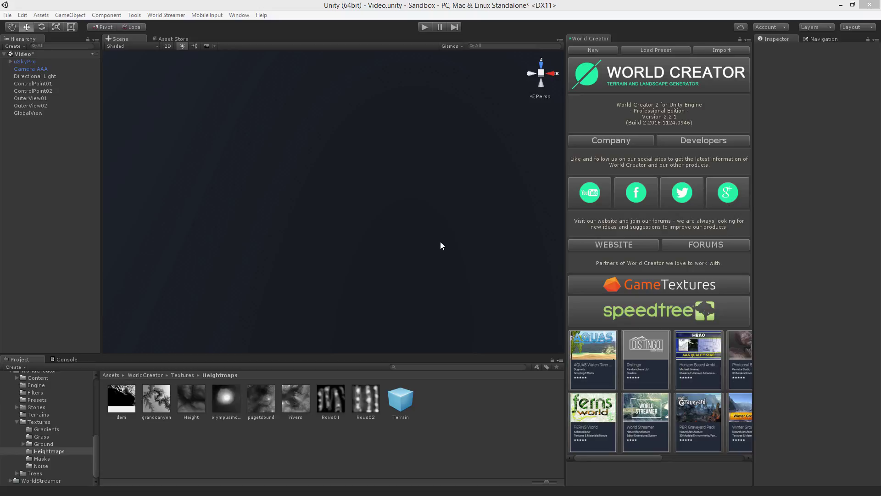
# - Create a new World Creator terrain and lower its Pixel Error from 2 to 0.1
pyautogui.click(594, 51)
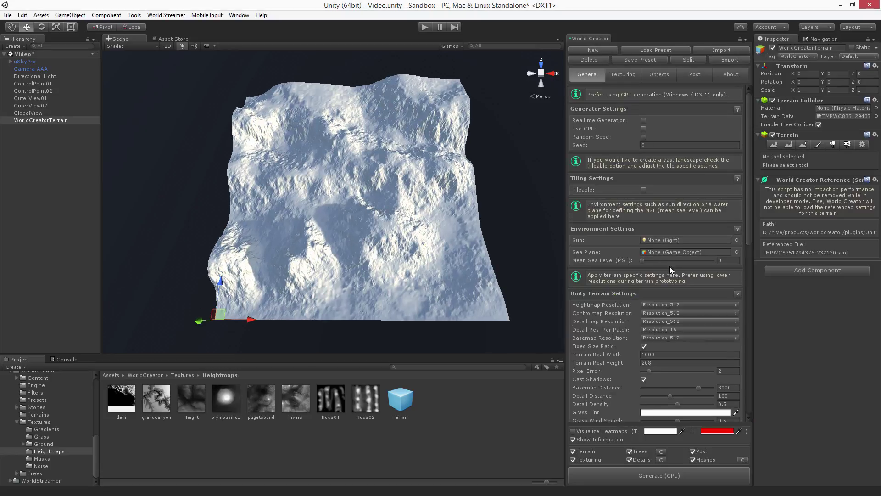
pyautogui.scroll(-3, 670, 270)
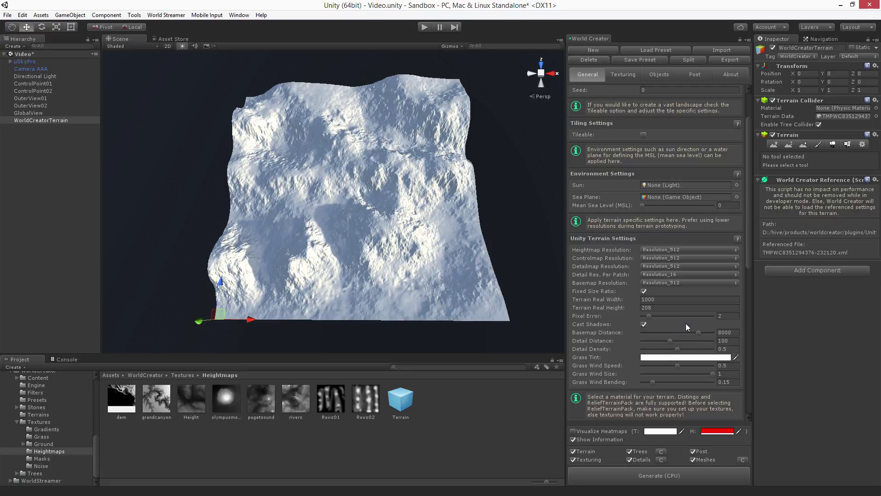
pyautogui.moveTo(649, 315); pyautogui.dragTo(631, 321)
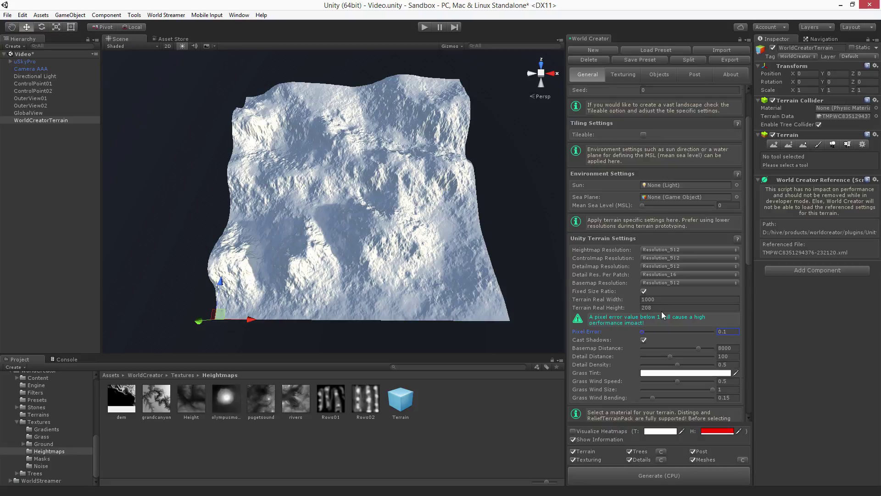
pyautogui.scroll(-10, 662, 311)
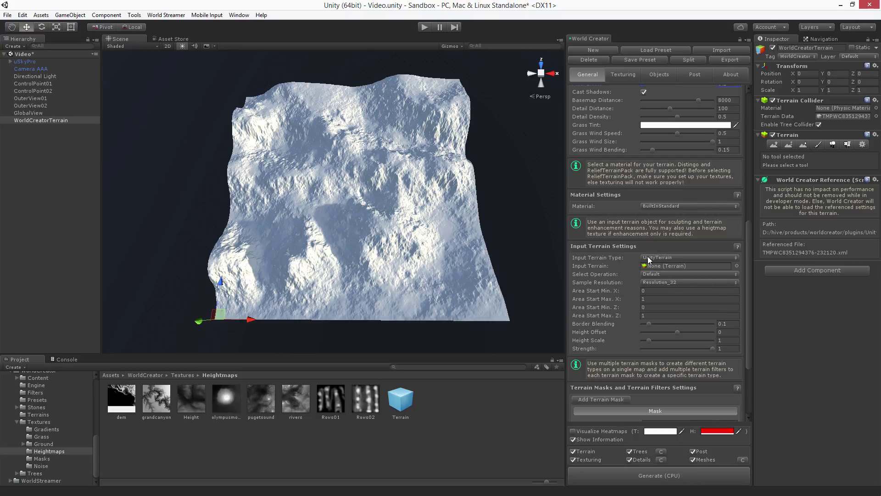
# - Use the rivers heightmap texture as Input Terrain without cloning it, and regenerate on CPU
pyautogui.scroll(-3, 609, 231)
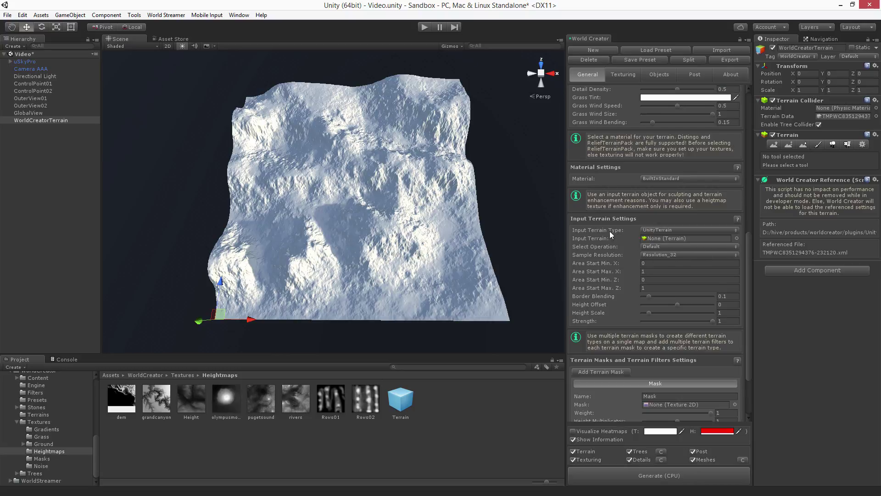
pyautogui.click(660, 231)
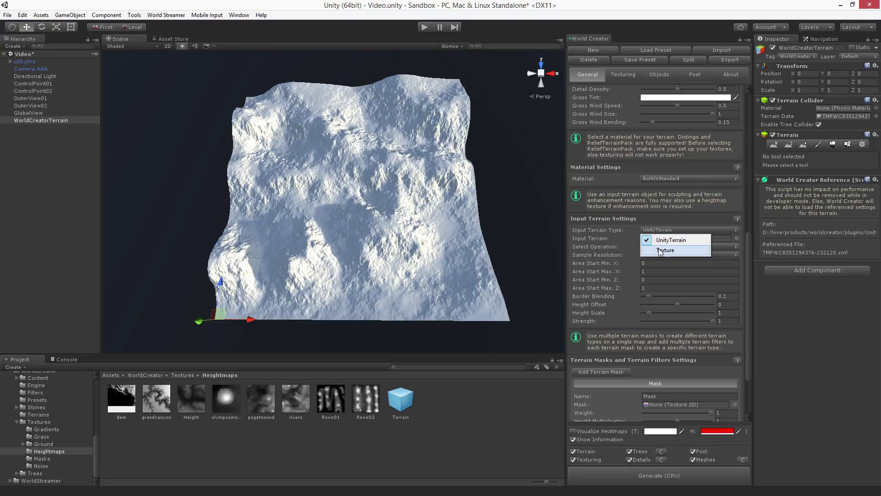
pyautogui.click(659, 251)
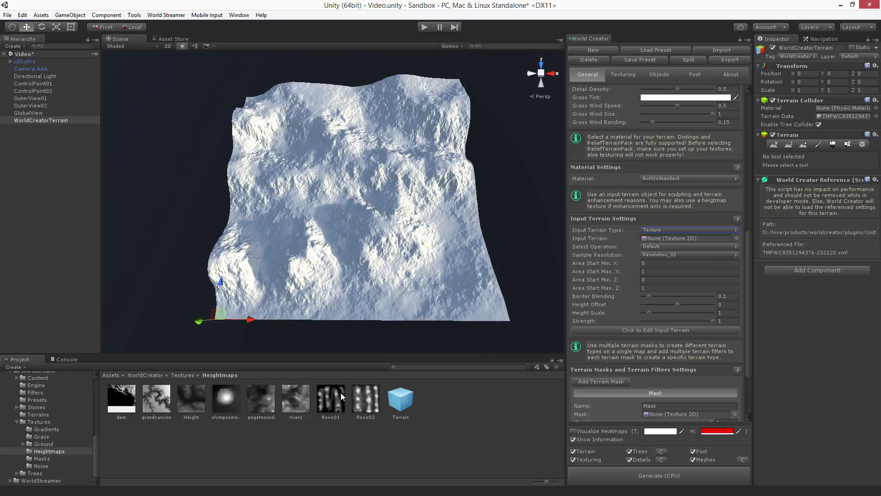
pyautogui.moveTo(305, 404)
pyautogui.mouseDown()
pyautogui.moveTo(552, 266)
pyautogui.moveTo(654, 239)
pyautogui.mouseUp()
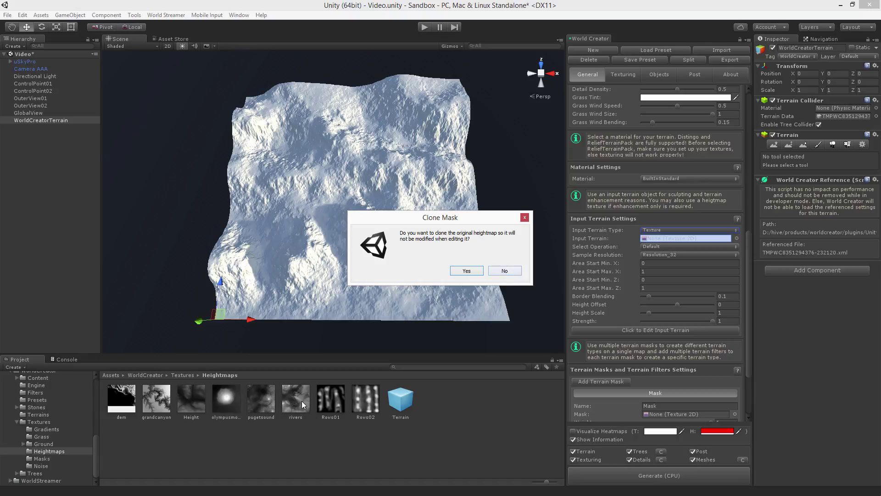
pyautogui.click(506, 272)
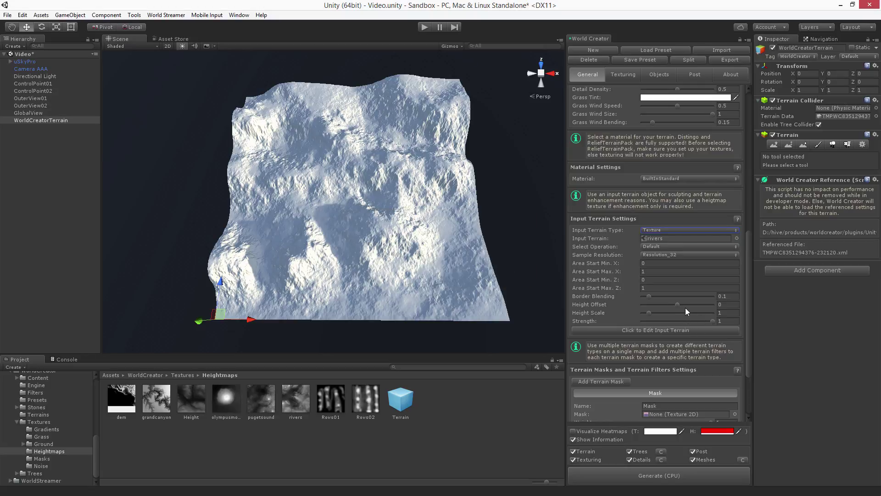
pyautogui.click(659, 477)
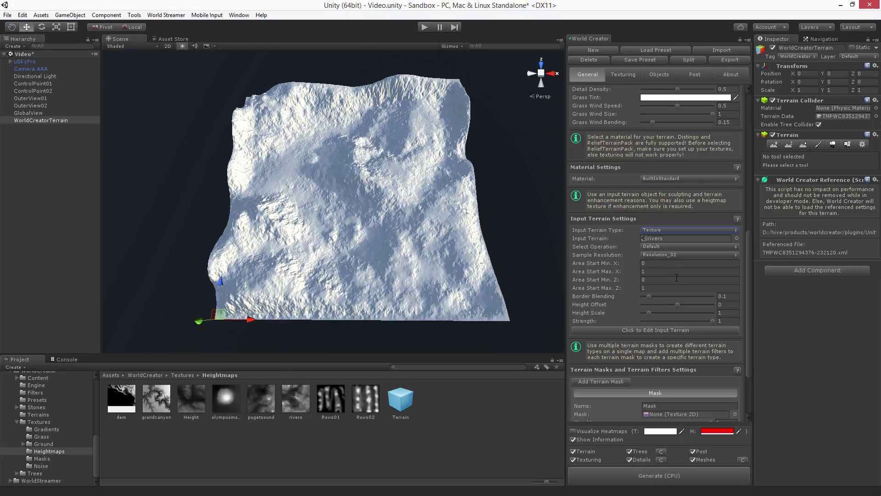
# - Set Border Blending from 0.1 to 0 and regenerate the terrain
pyautogui.scroll(10, 675, 277)
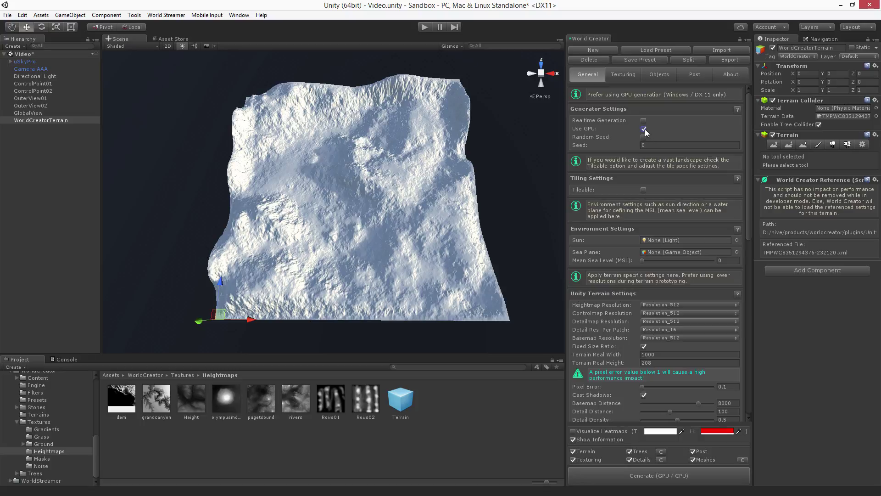
pyautogui.scroll(-13, 678, 274)
pyautogui.scroll(-1, 678, 274)
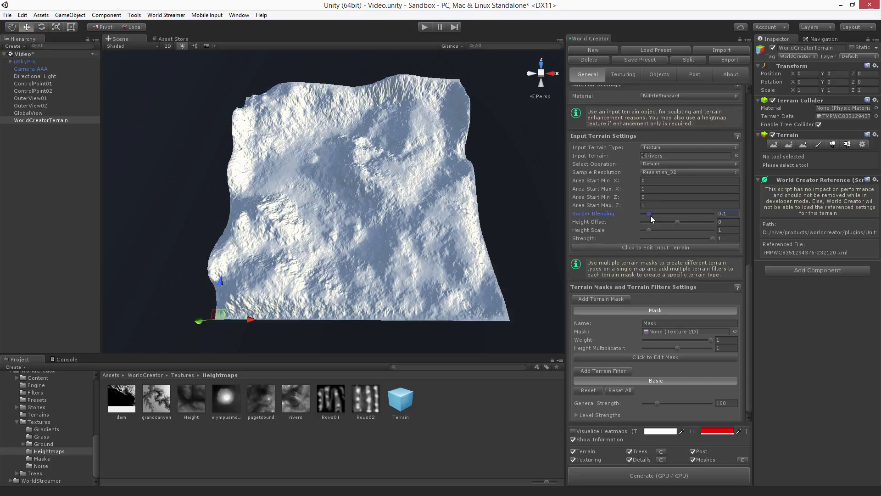
pyautogui.moveTo(649, 216); pyautogui.dragTo(636, 216)
pyautogui.click(651, 475)
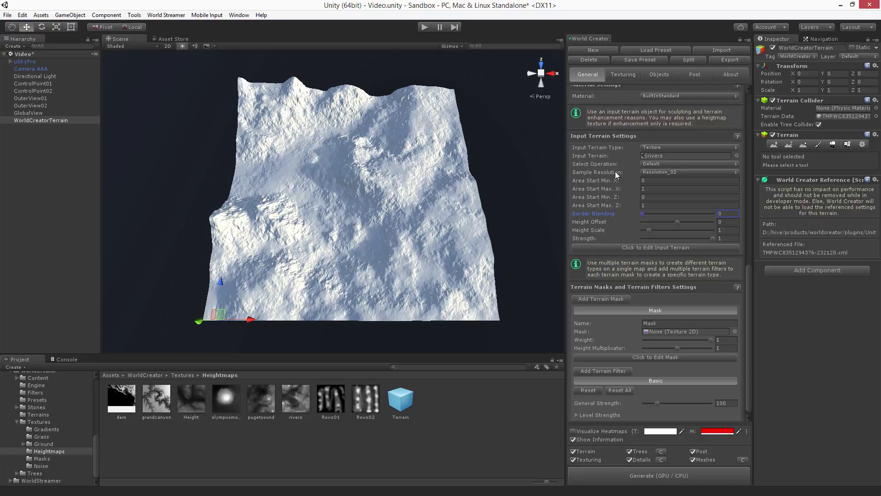
pyautogui.click(659, 173)
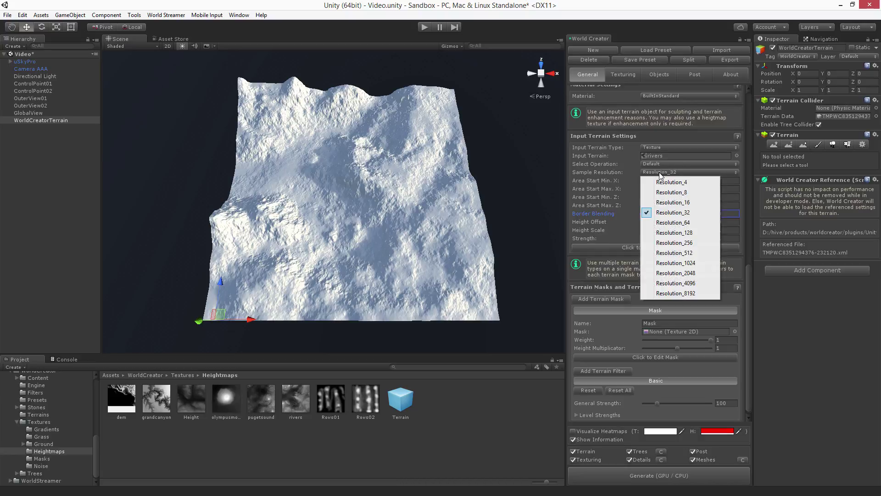
pyautogui.click(670, 243)
pyautogui.click(679, 482)
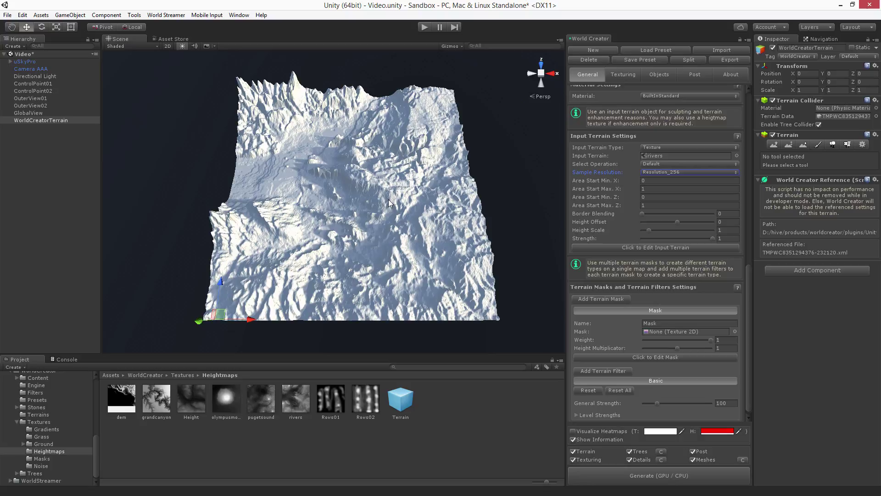
pyautogui.click(655, 172)
pyautogui.click(673, 214)
pyautogui.click(691, 476)
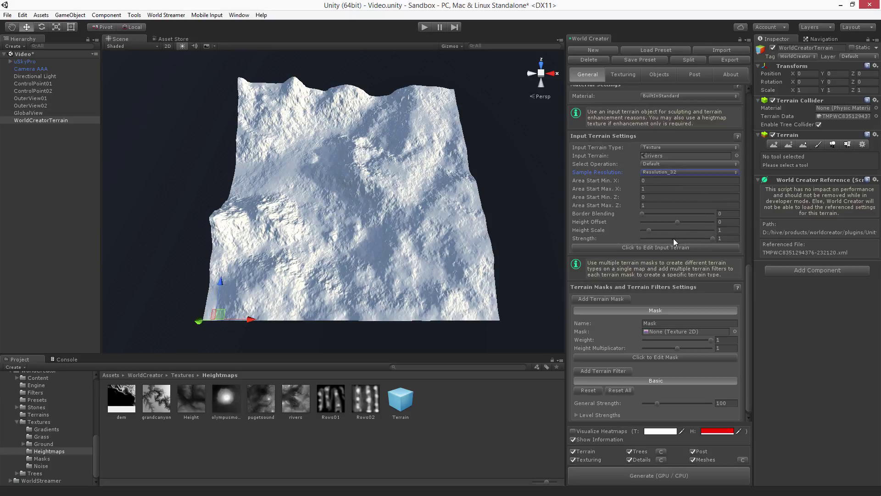
# - Add the Minecraft terrain filter and regenerate into blocky stepped terraces
pyautogui.scroll(-1, 643, 380)
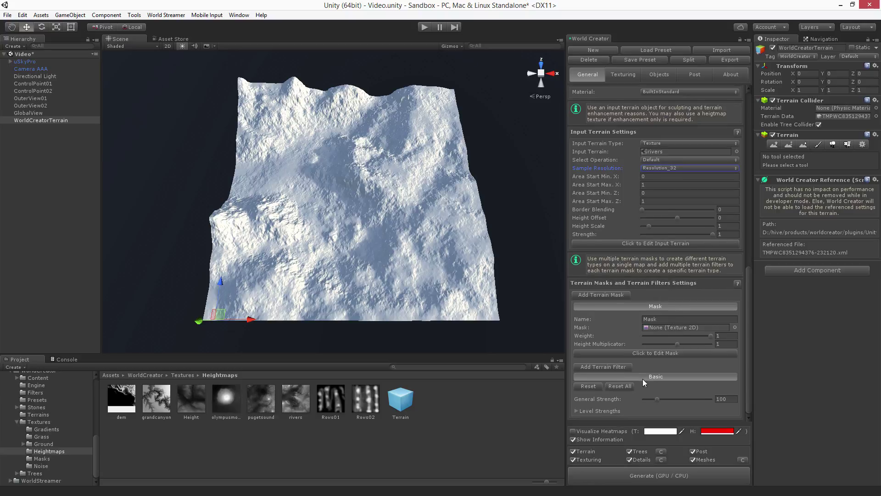
pyautogui.click(601, 365)
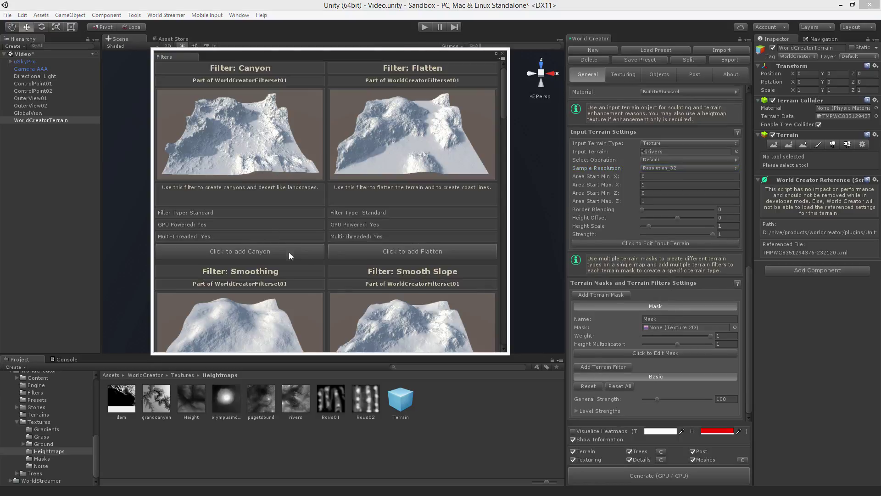
pyautogui.scroll(-20, 370, 255)
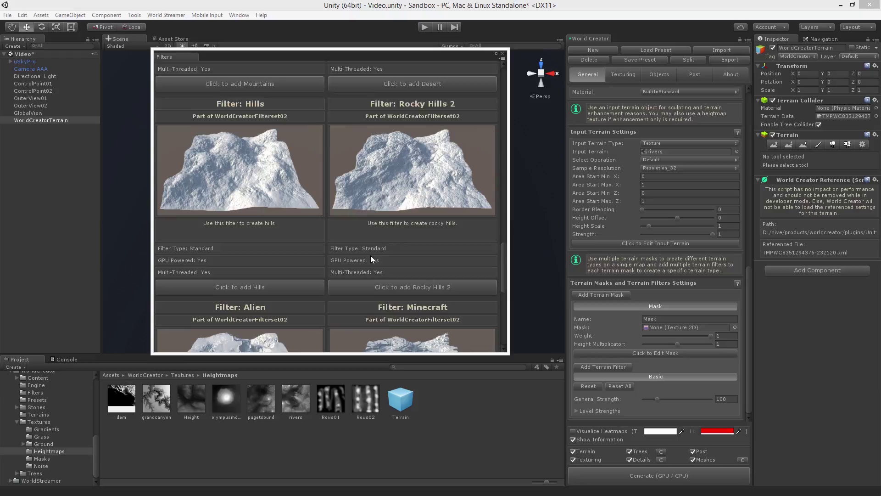
pyautogui.scroll(-12, 370, 255)
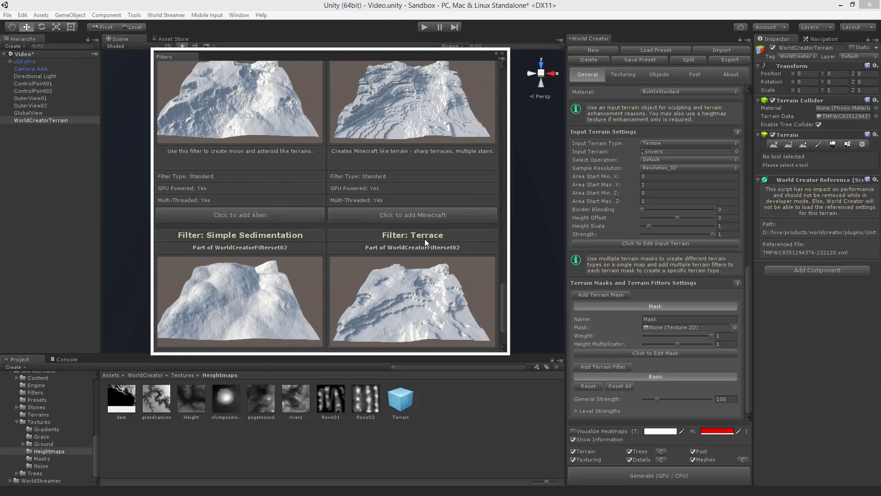
pyautogui.click(428, 217)
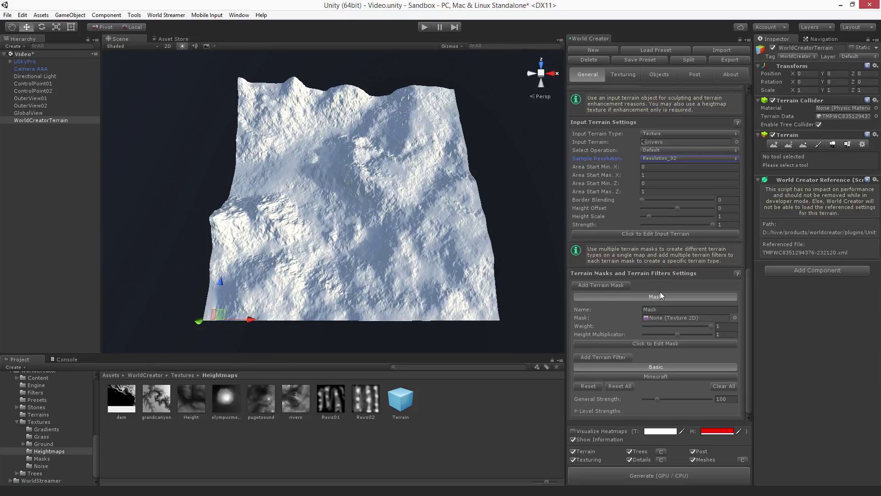
pyautogui.click(667, 473)
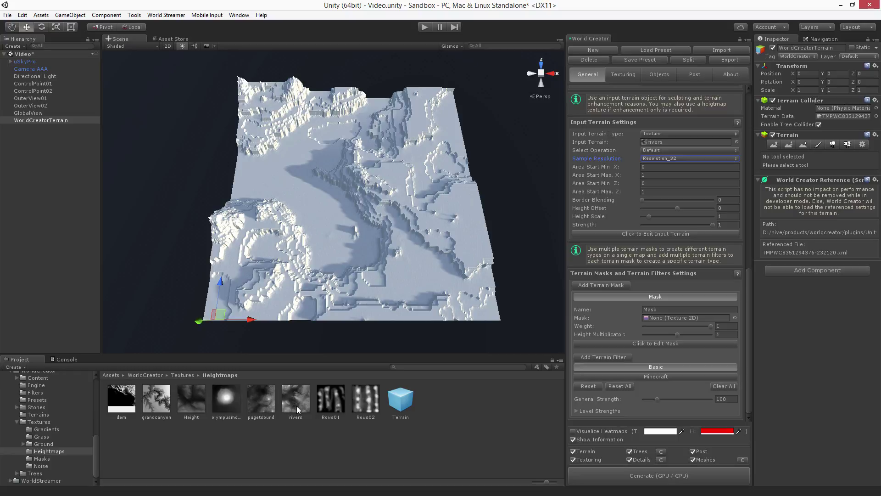
# - Set Sample Resolution to Resolution_256 and regenerate for finer relief
pyautogui.click(670, 157)
pyautogui.click(674, 228)
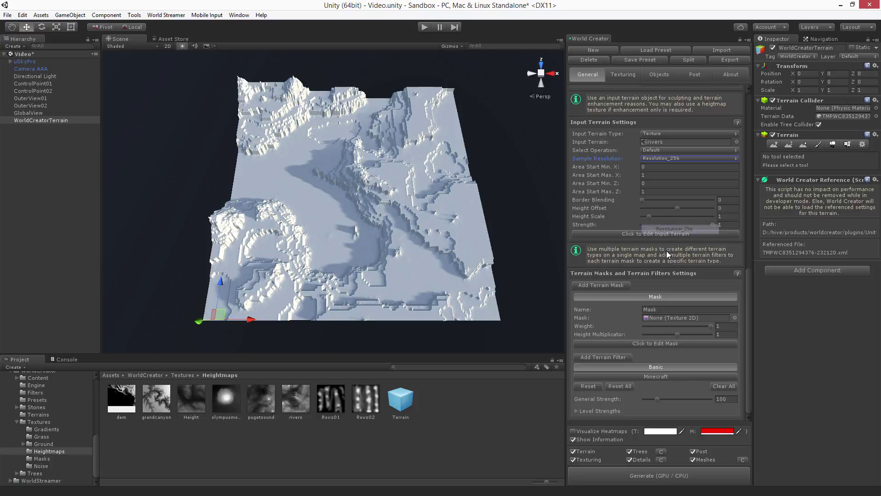
pyautogui.click(656, 476)
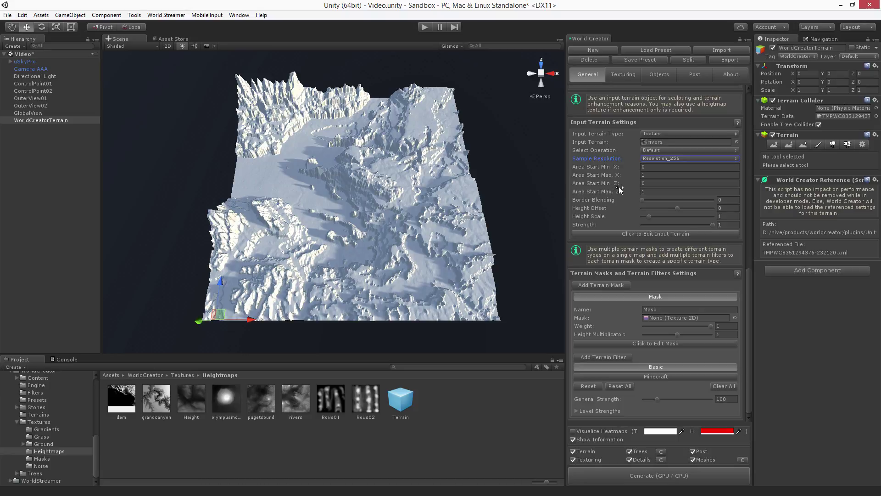
pyautogui.scroll(1, 650, 192)
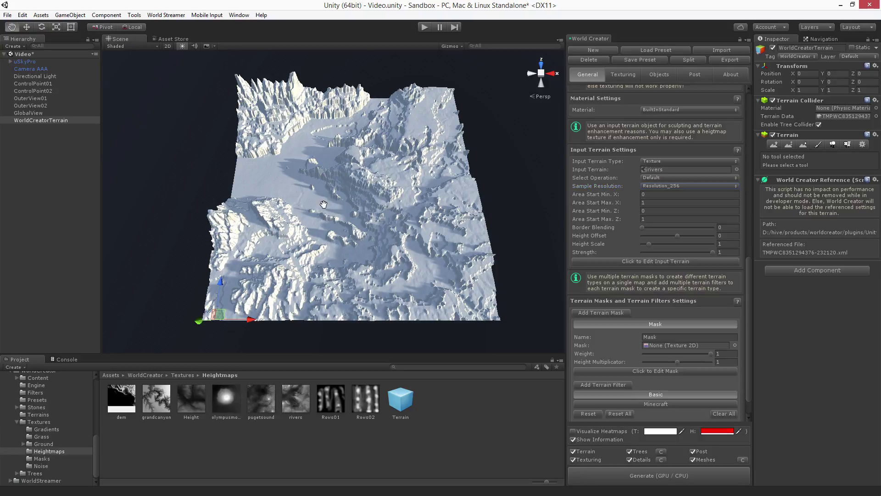
# - Create a new Unity Terrain and move it left beside the World Creator terrain
pyautogui.moveTo(321, 205); pyautogui.dragTo(410, 205, button='middle')
pyautogui.click(78, 16)
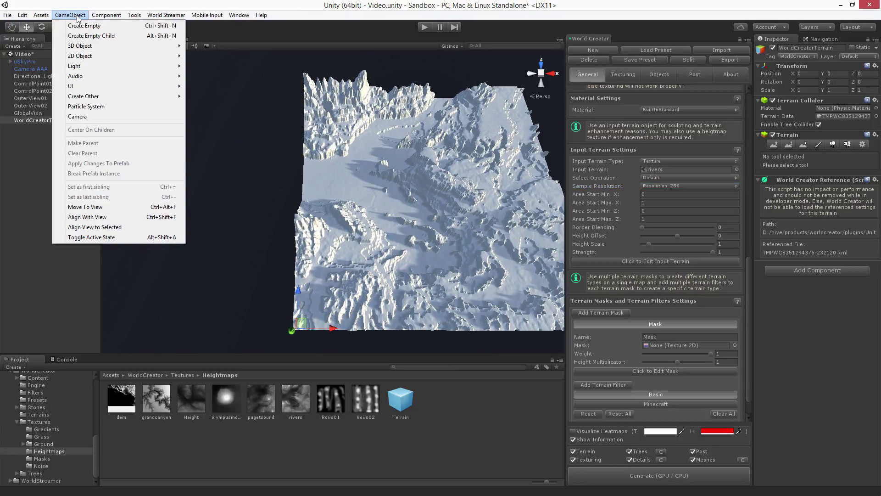
pyautogui.moveTo(80, 46)
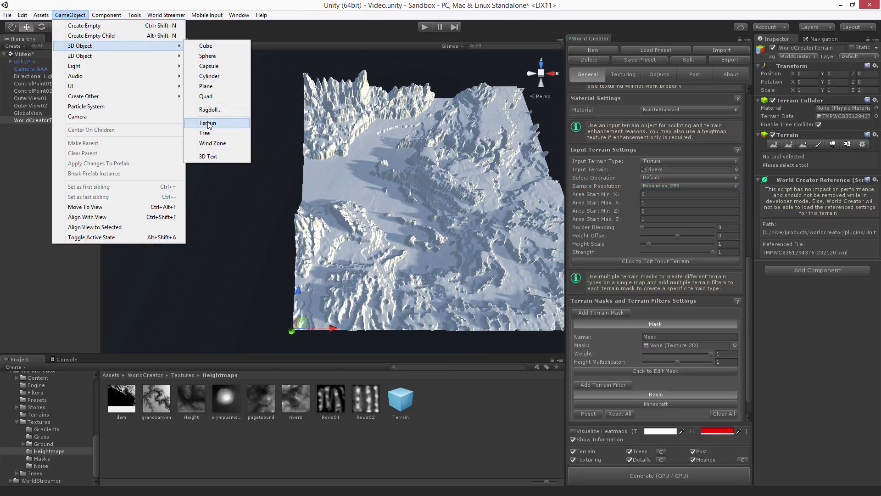
pyautogui.click(207, 123)
pyautogui.moveTo(334, 330); pyautogui.dragTo(168, 329)
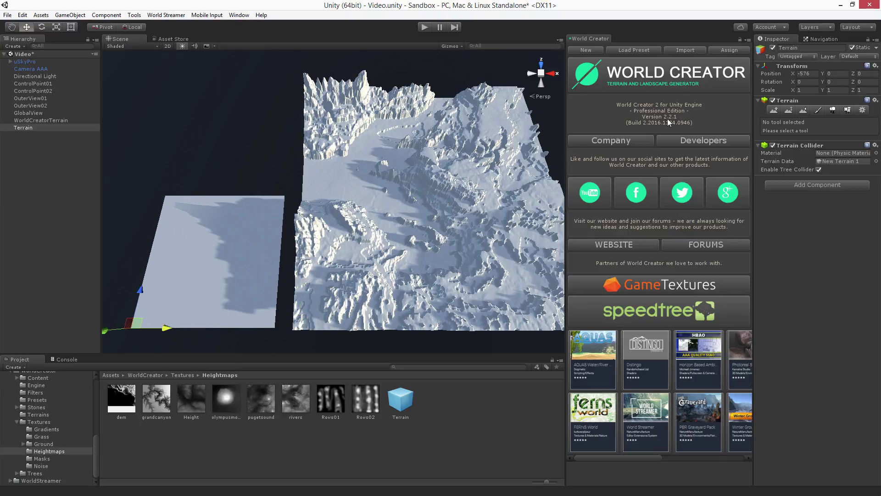
# - Sculpt raised bumps and a face outline into the small terrain with Raise/Lower Terrain
pyautogui.click(773, 110)
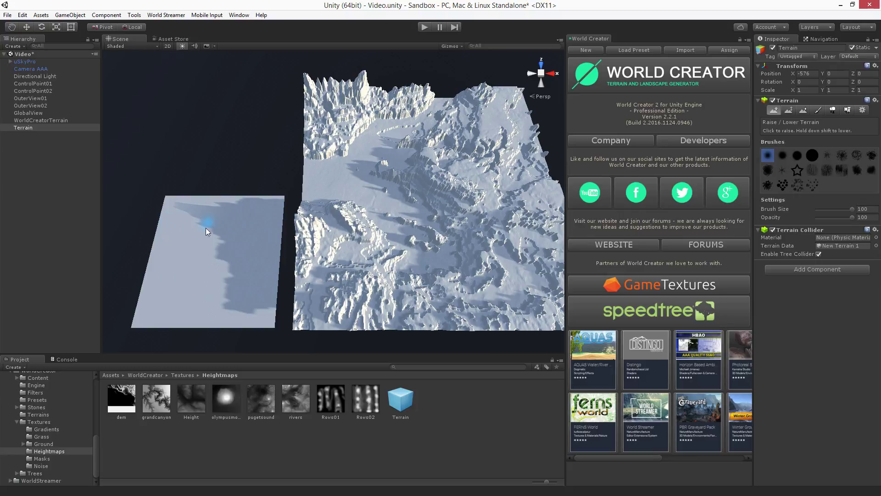
pyautogui.moveTo(177, 244)
pyautogui.mouseDown()
pyautogui.moveTo(202, 220)
pyautogui.moveTo(232, 219)
pyautogui.mouseUp()
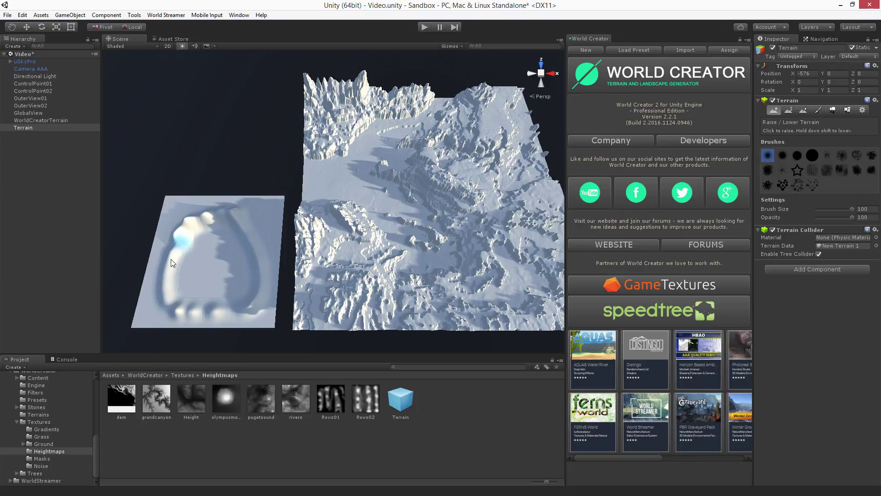
pyautogui.moveTo(173, 263)
pyautogui.mouseDown()
pyautogui.moveTo(165, 295)
pyautogui.moveTo(184, 308)
pyautogui.moveTo(250, 301)
pyautogui.moveTo(256, 272)
pyautogui.moveTo(231, 219)
pyautogui.moveTo(217, 215)
pyautogui.moveTo(211, 260)
pyautogui.moveTo(203, 255)
pyautogui.moveTo(230, 257)
pyautogui.moveTo(201, 281)
pyautogui.moveTo(225, 286)
pyautogui.moveTo(187, 305)
pyautogui.moveTo(170, 303)
pyautogui.moveTo(231, 309)
pyautogui.mouseUp()
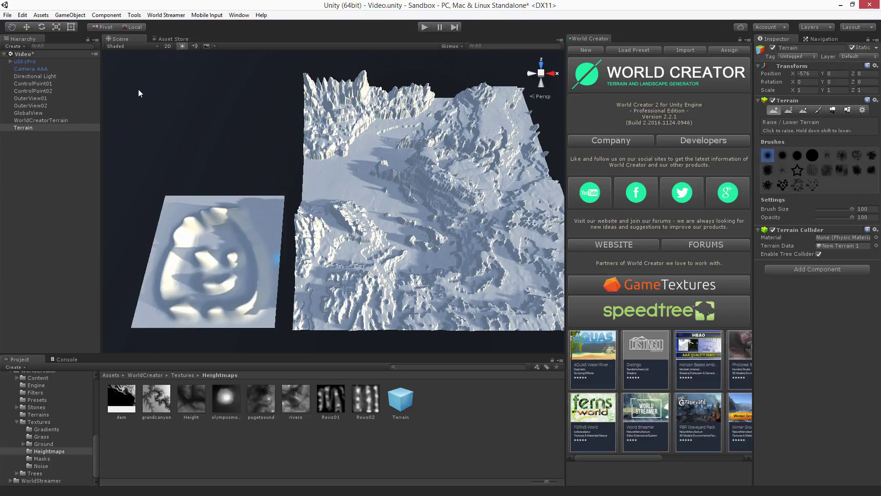
# - Set WorldCreatorTerrain's input to the sculpted UnityTerrain, without copying data, and regenerate
pyautogui.click(42, 122)
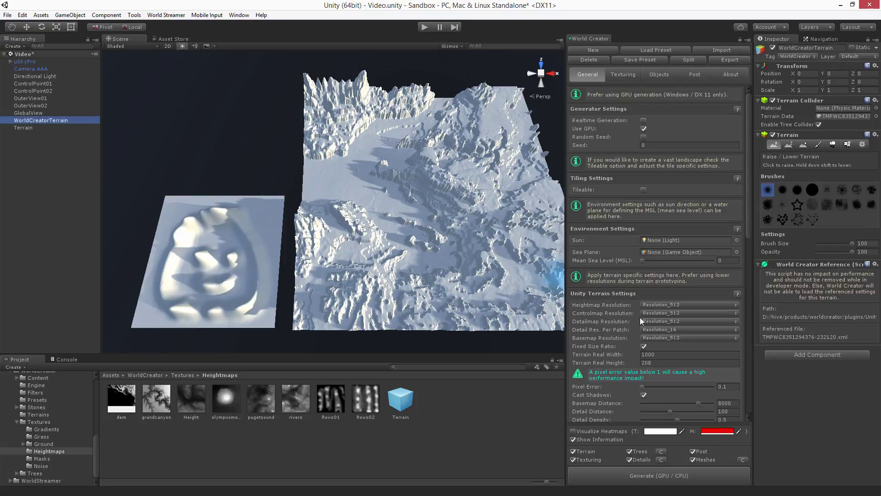
pyautogui.scroll(-10, 648, 334)
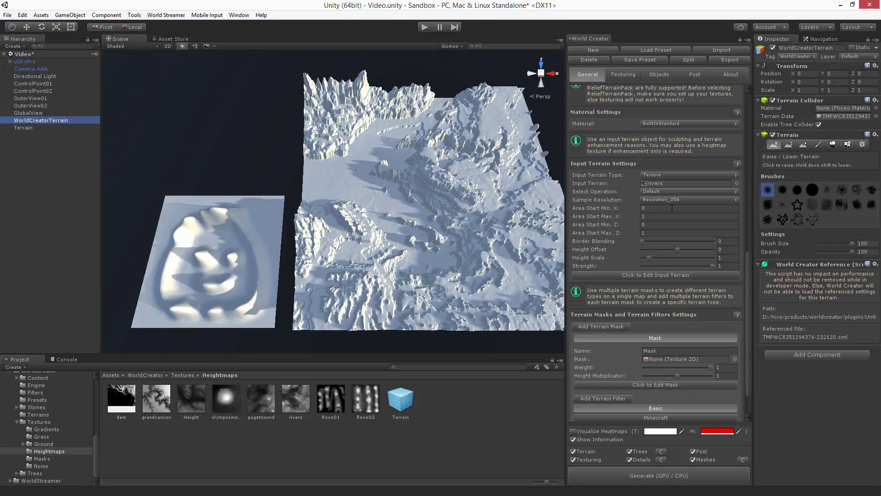
pyautogui.click(660, 175)
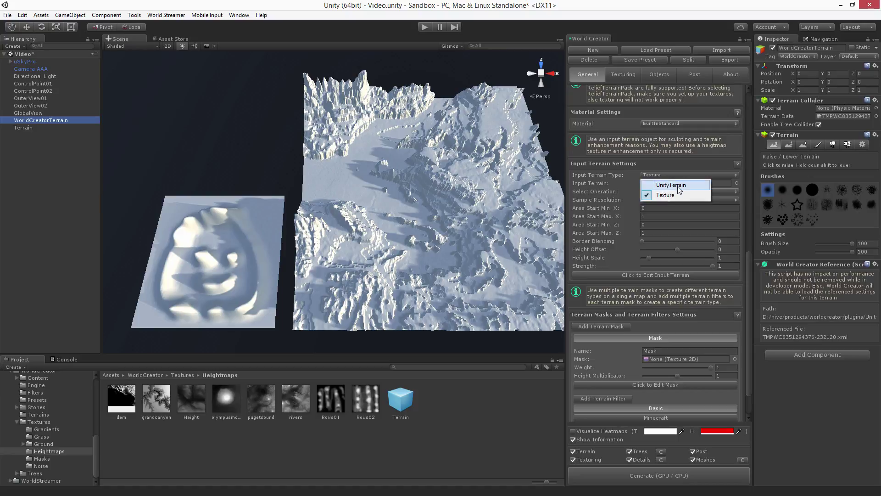
pyautogui.click(669, 186)
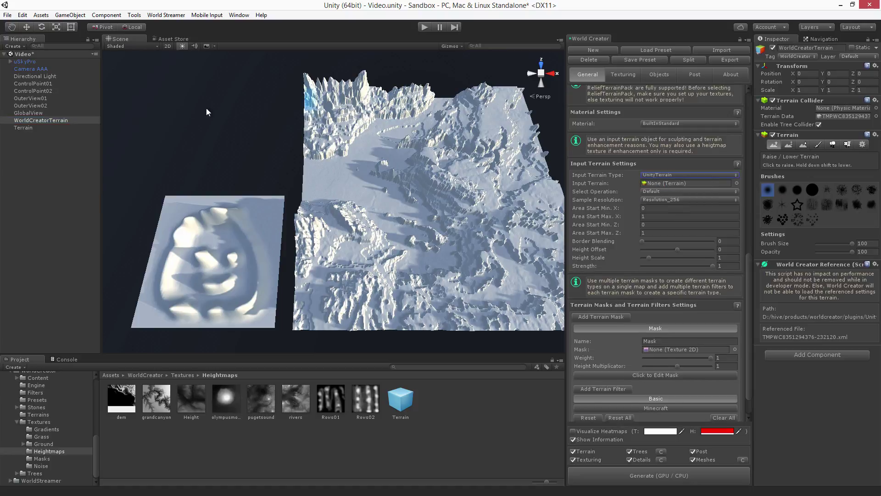
pyautogui.moveTo(32, 128); pyautogui.dragTo(651, 183)
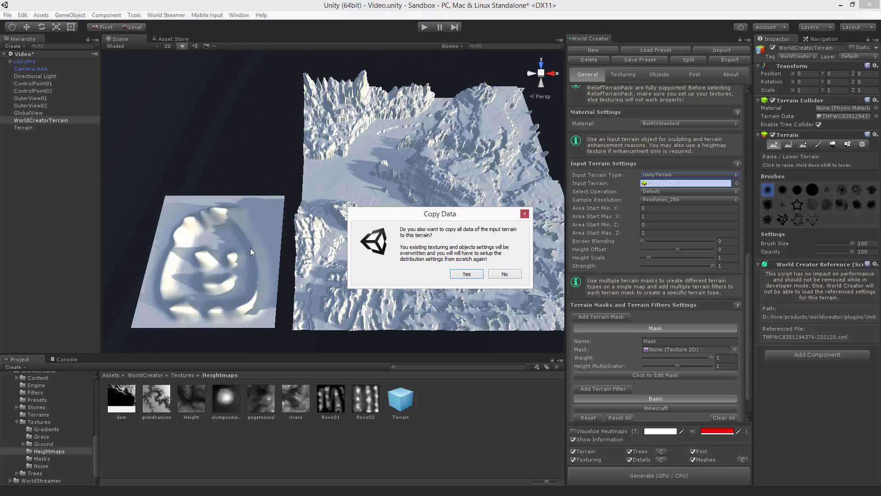
pyautogui.click(506, 274)
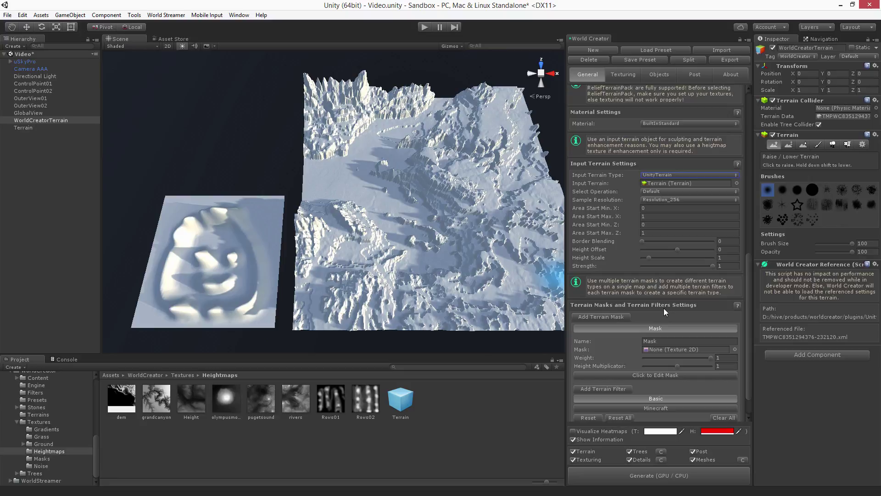
pyautogui.click(669, 476)
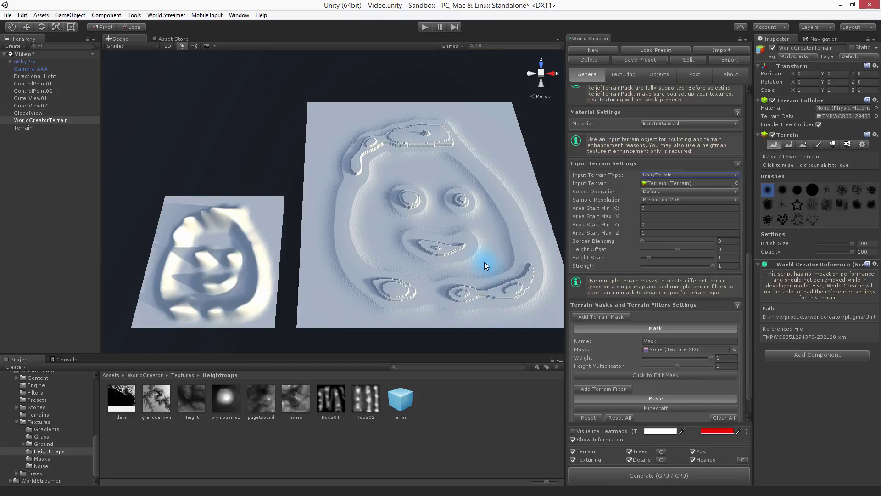
pyautogui.moveTo(484, 262); pyautogui.dragTo(475, 227, button='middle')
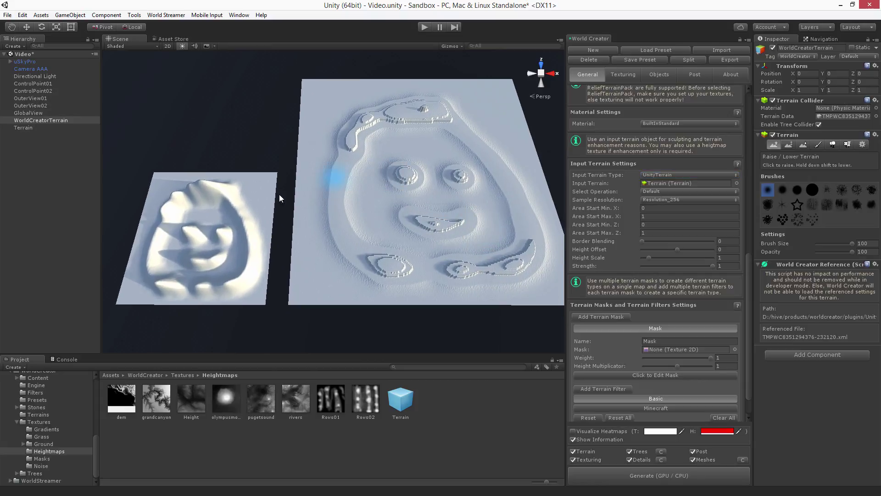
# - Exit sculpting and remove the Minecraft filter, keeping Sample Resolution at Resolution_256
pyautogui.scroll(-1, 406, 211)
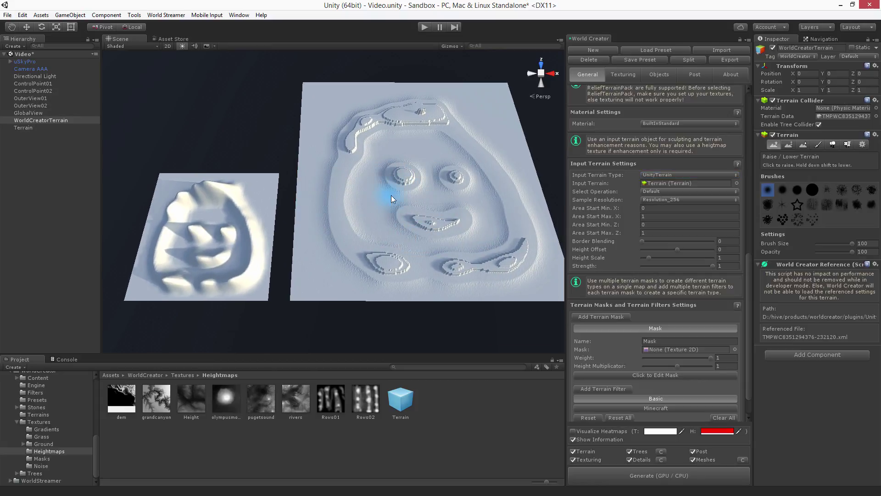
pyautogui.press('w')
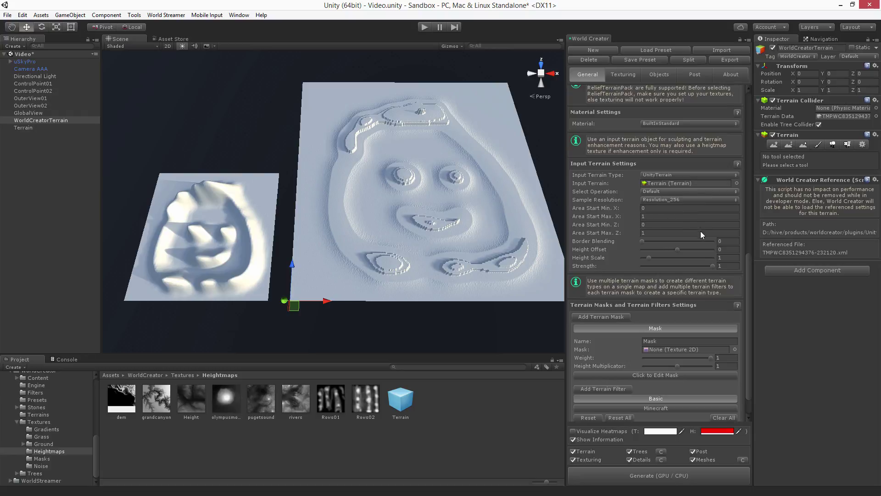
pyautogui.scroll(-3, 664, 395)
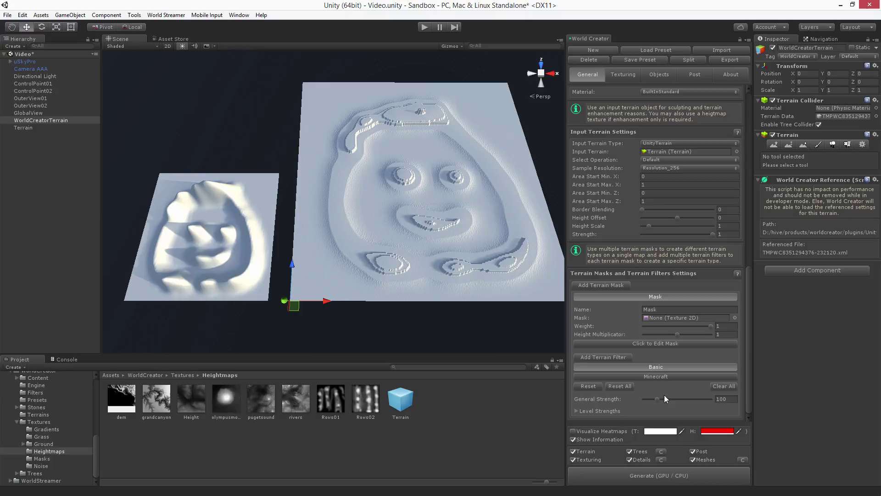
pyautogui.click(656, 376)
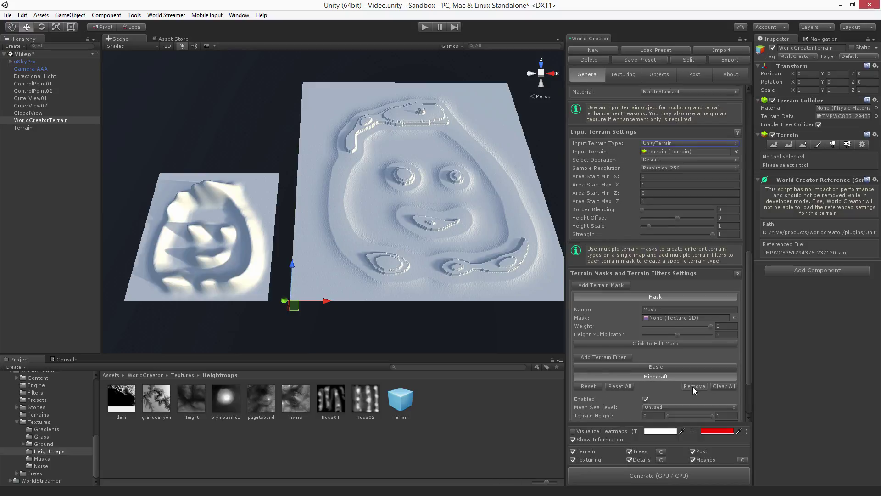
pyautogui.click(694, 386)
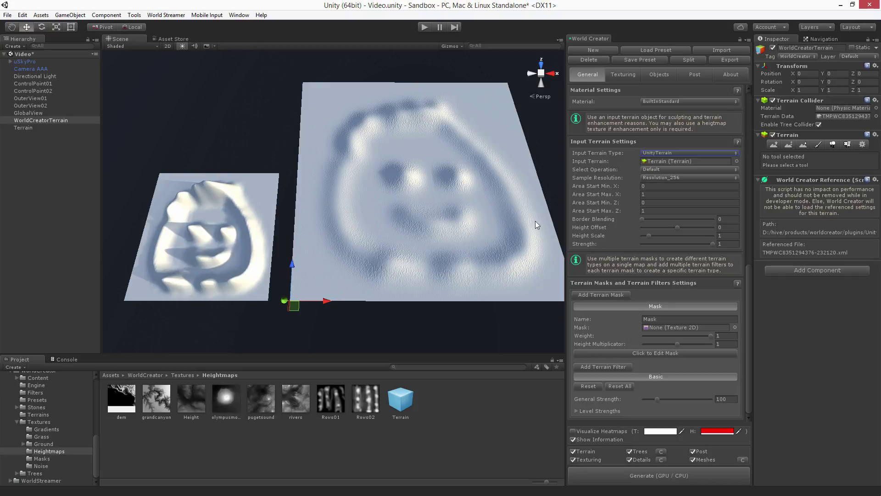
pyautogui.click(681, 178)
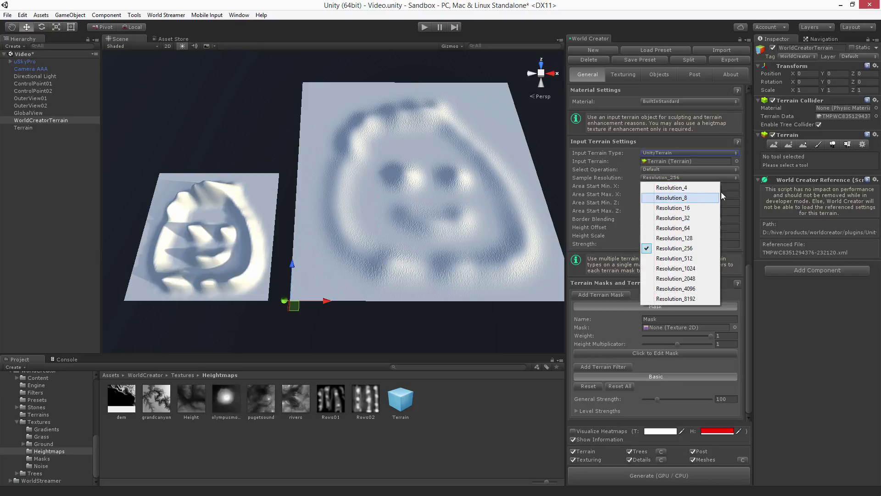
pyautogui.click(750, 270)
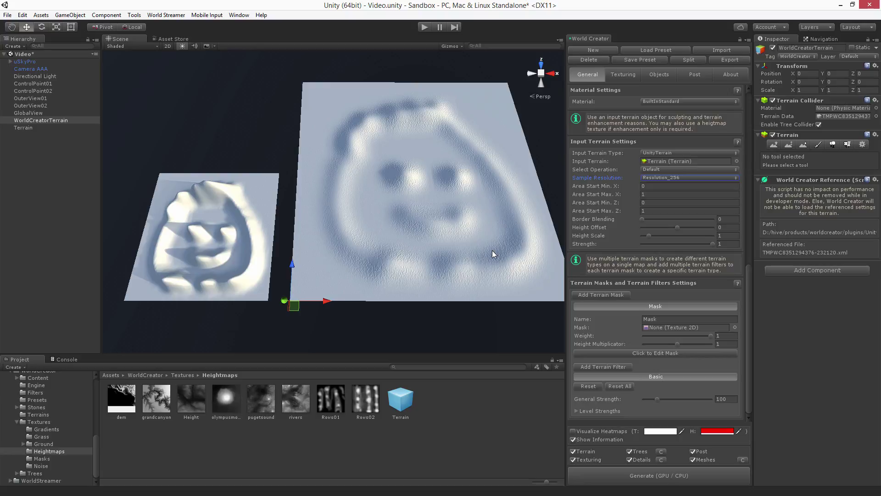
# - Raise the input Height Scale to 3.53 and regenerate a taller face terrain
pyautogui.moveTo(667, 235)
pyautogui.mouseDown()
pyautogui.moveTo(658, 236)
pyautogui.moveTo(668, 246)
pyautogui.mouseUp()
pyautogui.click(674, 477)
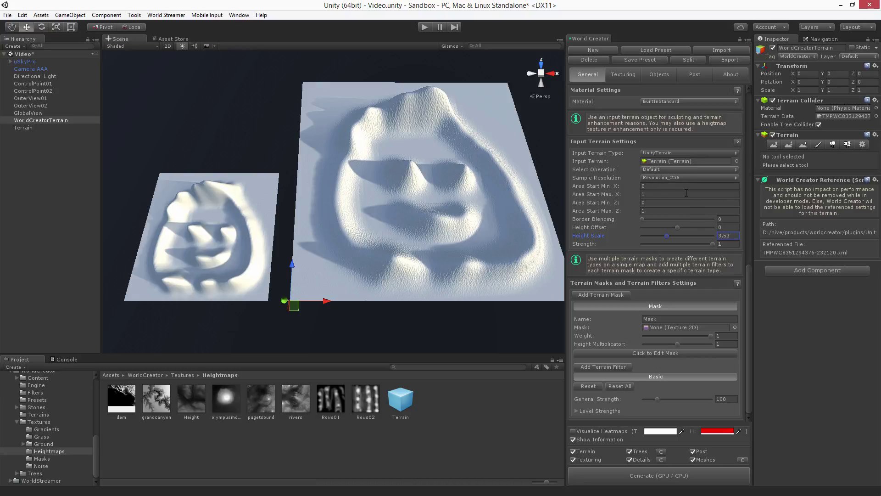
pyautogui.click(682, 178)
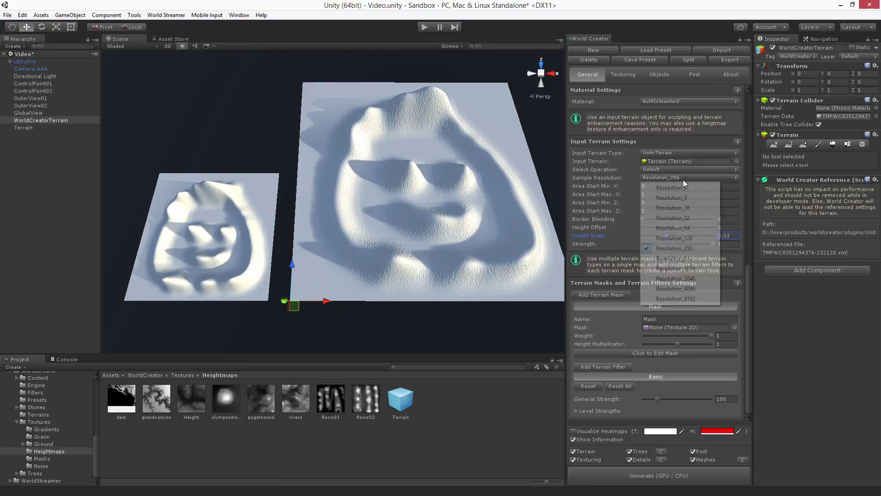
# - Regenerate at Resolution_32 sample resolution, then set input Strength to 0.883
pyautogui.click(687, 219)
pyautogui.click(687, 475)
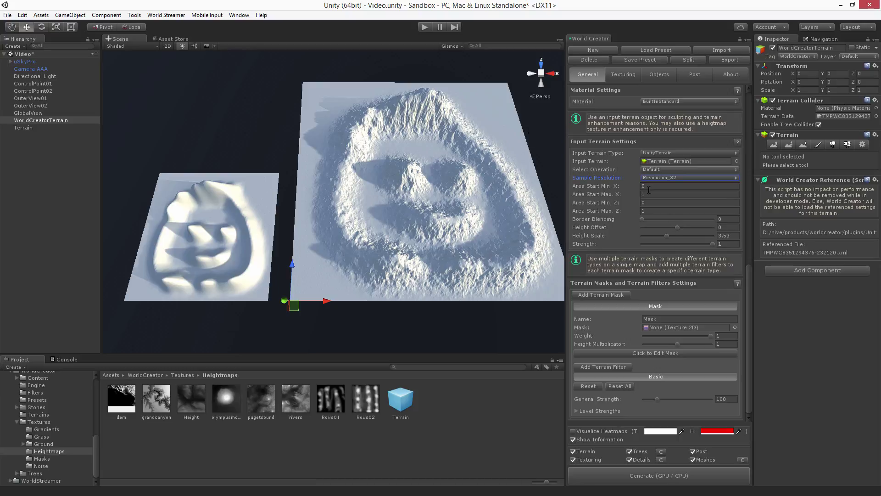
pyautogui.click(713, 244)
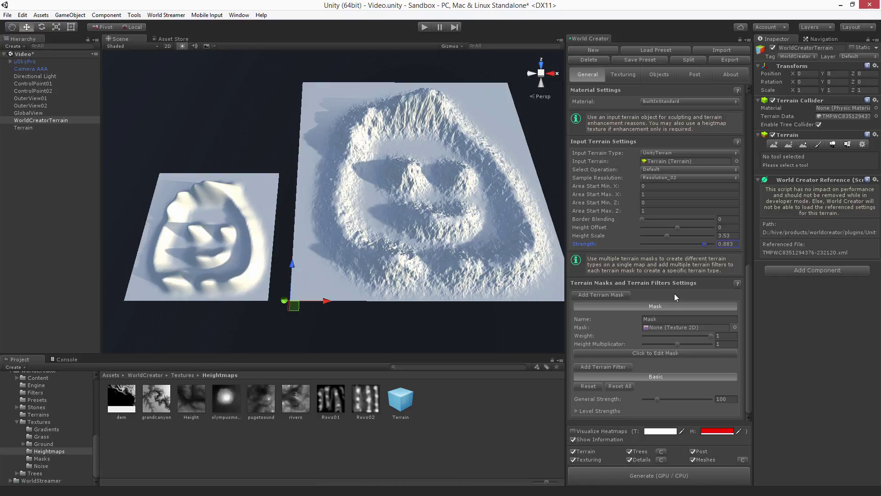
# - Drop the input terrain Strength to 0.844 and regenerate, giving a rugged, rocky face with deep eye hollows
pyautogui.click(654, 475)
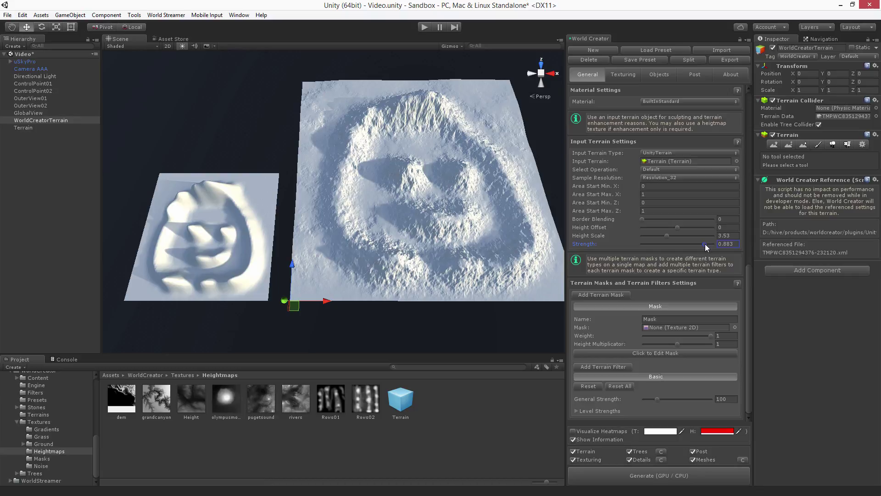
pyautogui.moveTo(703, 244); pyautogui.dragTo(701, 243)
pyautogui.click(674, 476)
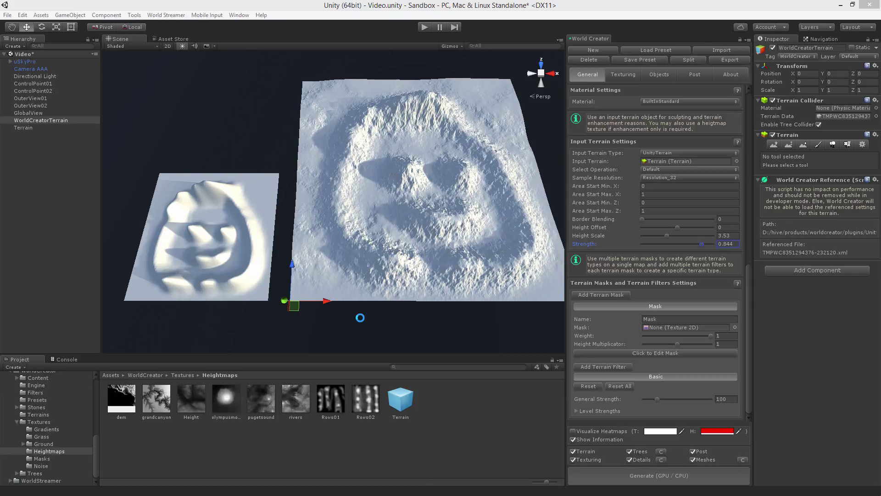
pyautogui.moveTo(491, 191); pyautogui.dragTo(420, 177, button='middle')
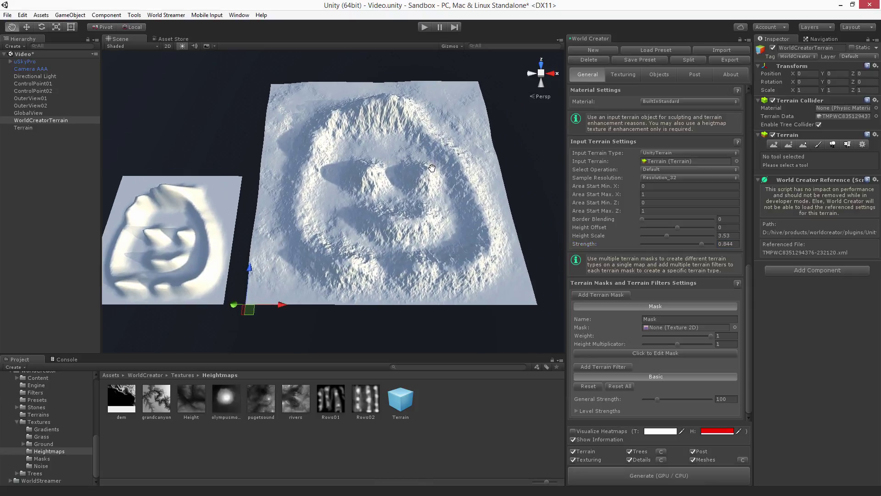
pyautogui.moveTo(388, 171); pyautogui.dragTo(374, 159, button='middle')
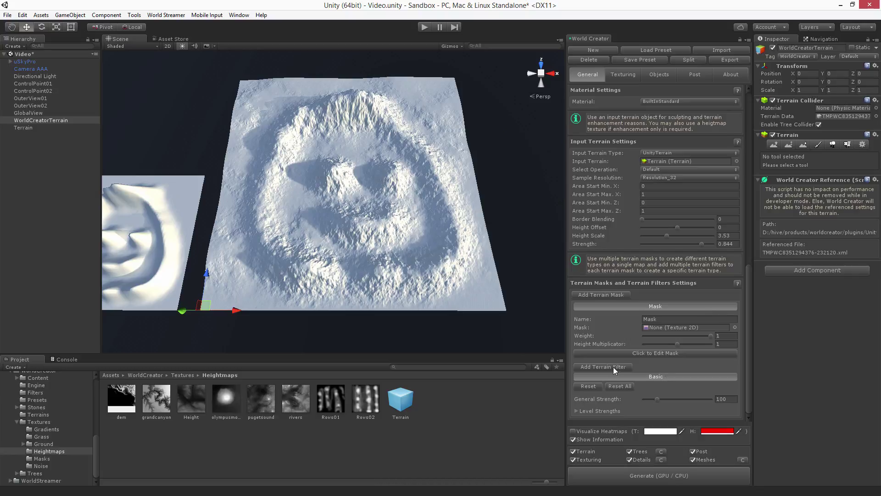
# - Add a Canyon filter to the face terrain and regenerate to preview it
pyautogui.click(600, 367)
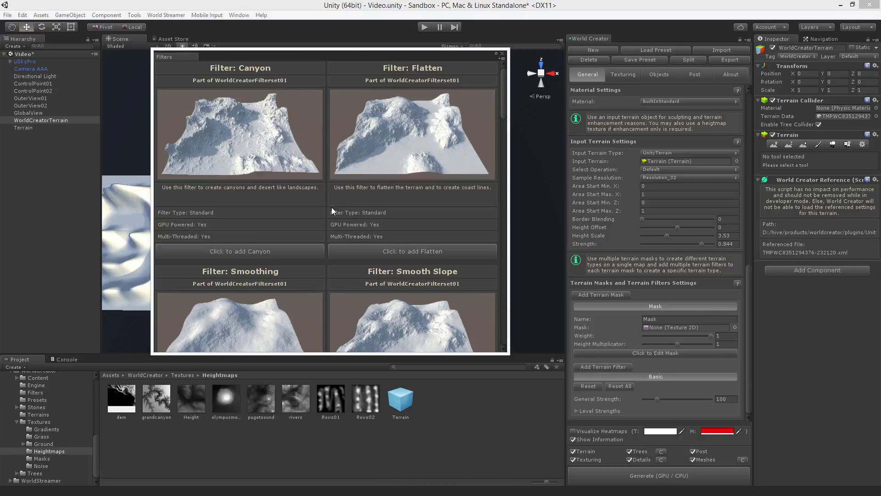
pyautogui.click(269, 250)
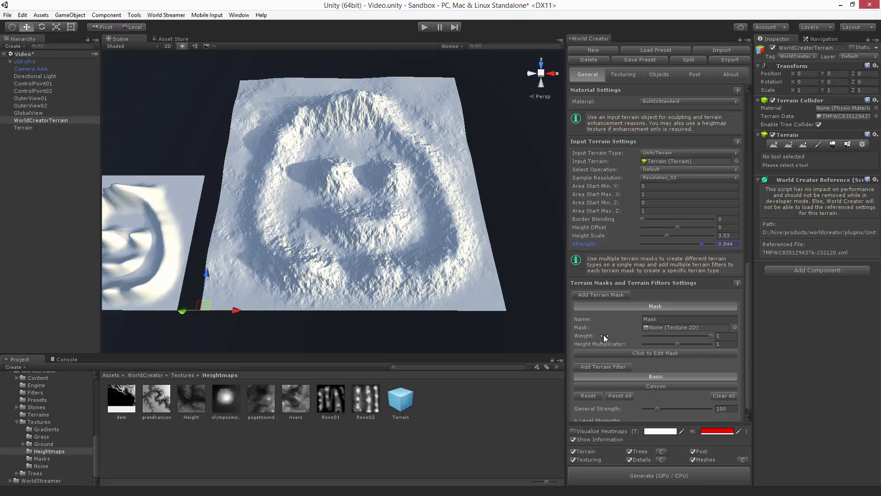
pyautogui.click(654, 476)
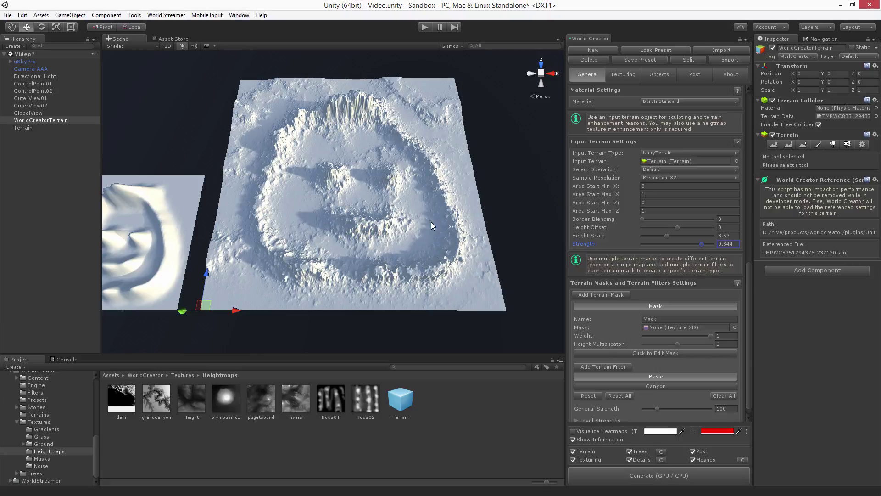
pyautogui.moveTo(432, 223); pyautogui.dragTo(475, 208, button='middle')
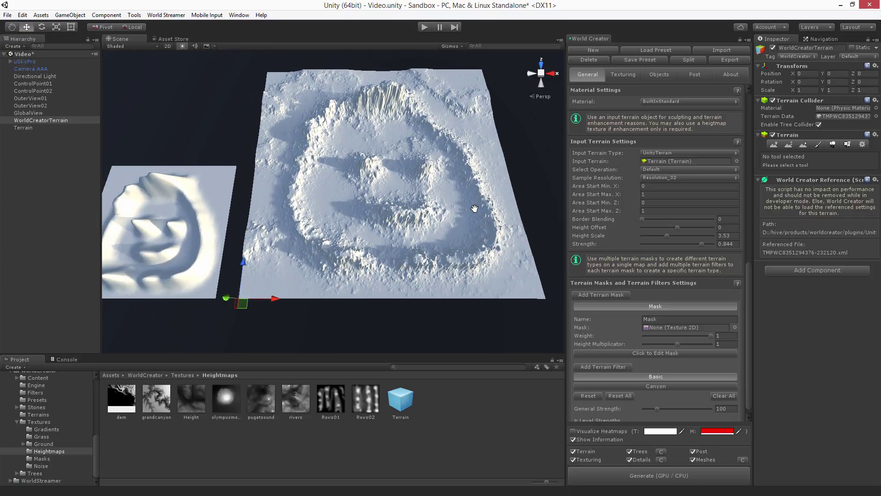
# - Delete the Canyon filter and regenerate the terrain without it
pyautogui.click(683, 386)
pyautogui.press('Delete')
pyautogui.click(669, 475)
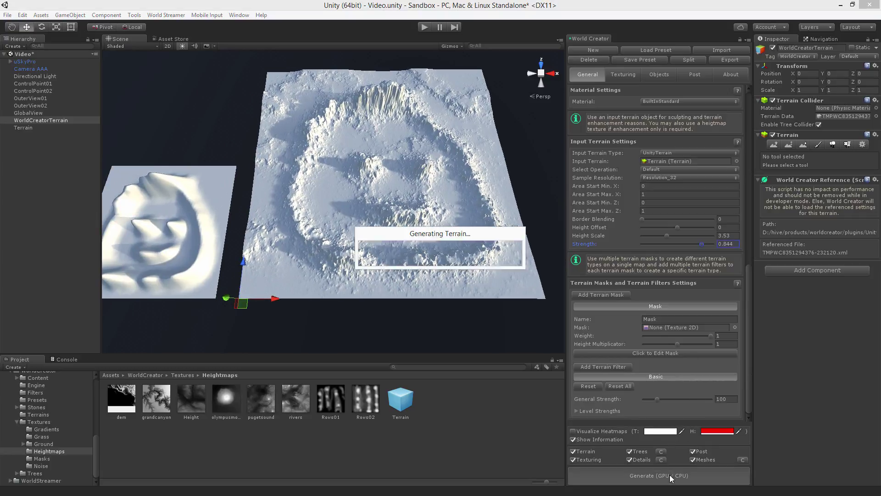
# - Add an Erosion filter after Basic and regenerate, giving eroded, weathered relief
pyautogui.click(610, 368)
pyautogui.scroll(-5, 416, 297)
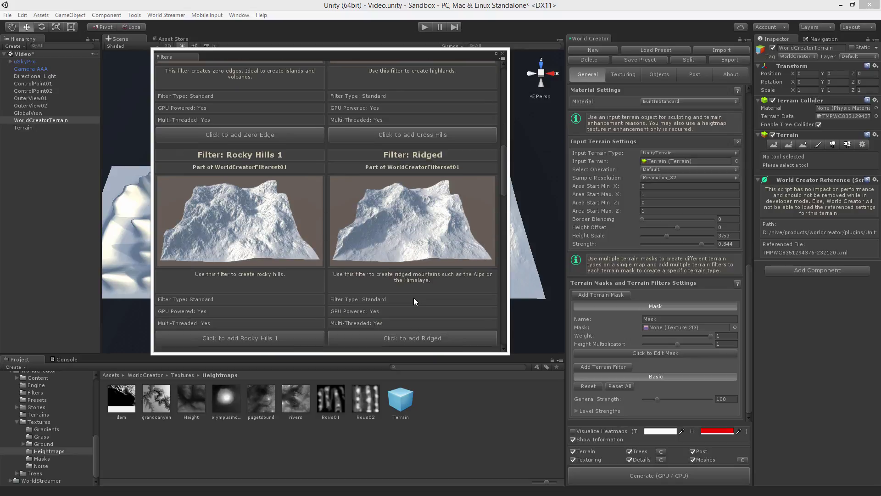
pyautogui.scroll(-6, 414, 297)
pyautogui.scroll(1, 414, 299)
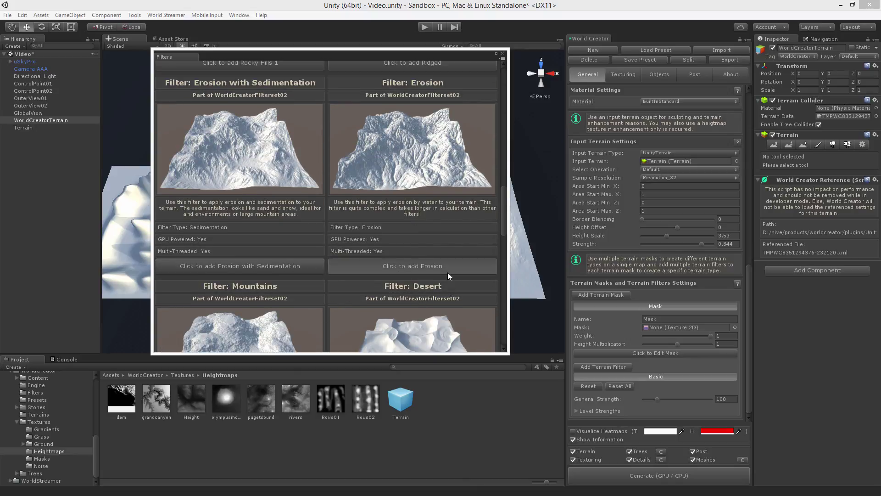
pyautogui.click(447, 271)
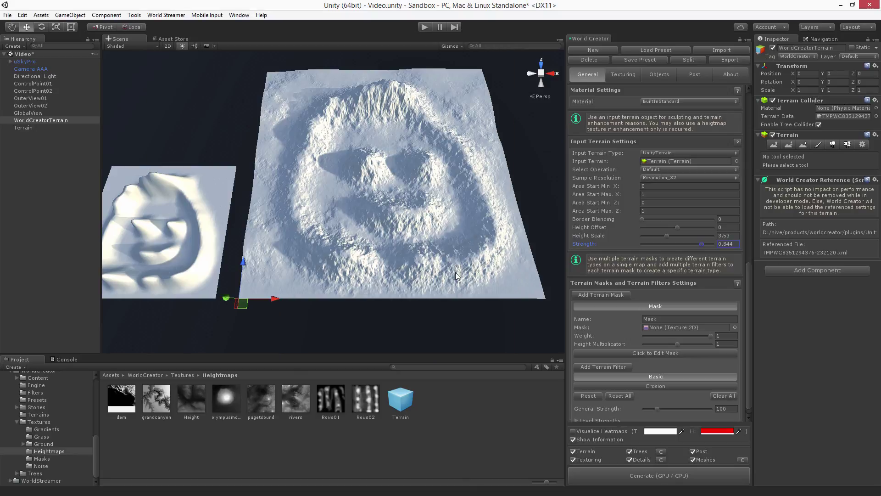
pyautogui.click(673, 477)
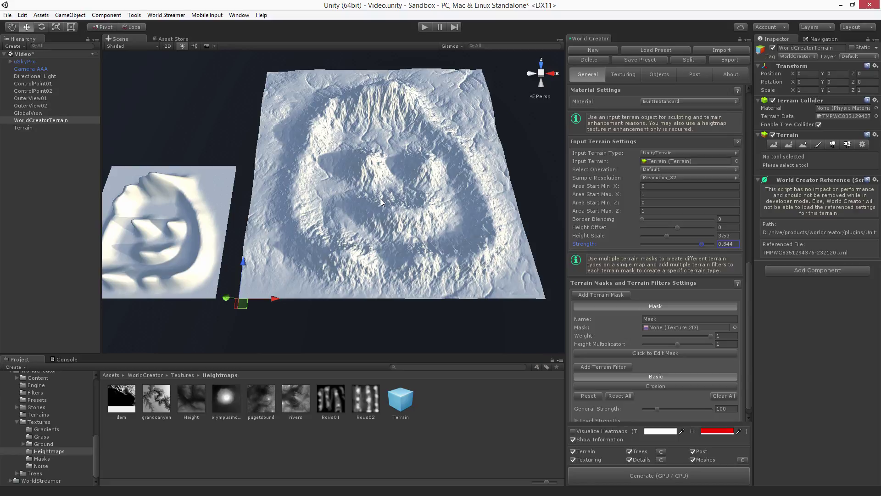
pyautogui.keyDown('alt'); pyautogui.moveTo(380, 199); pyautogui.dragTo(274, 241); pyautogui.keyUp('alt')
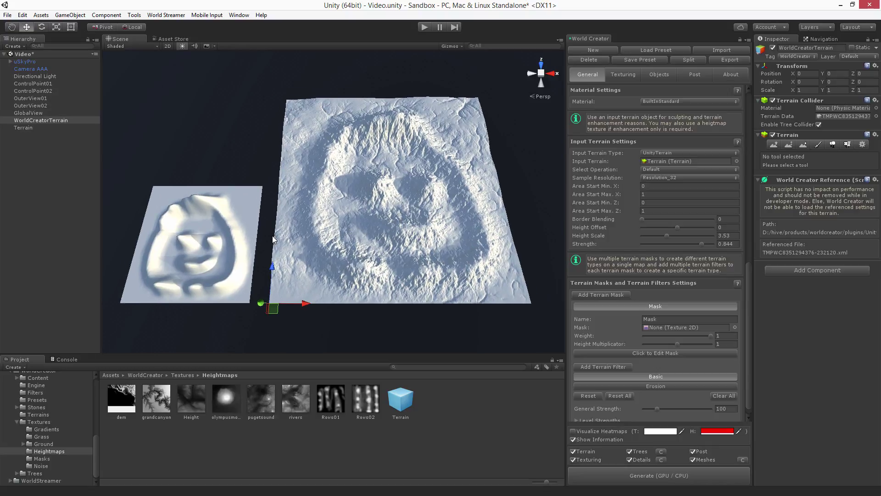
# - Set WorldCreatorTerrain's Heightmap Resolution to Resolution_2048 and regenerate it with Basic and Erosion filters
pyautogui.click(212, 236)
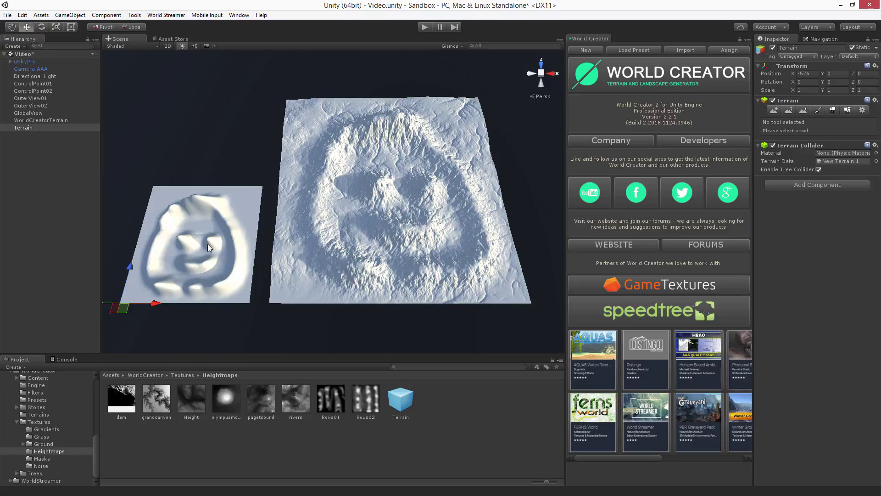
pyautogui.click(81, 120)
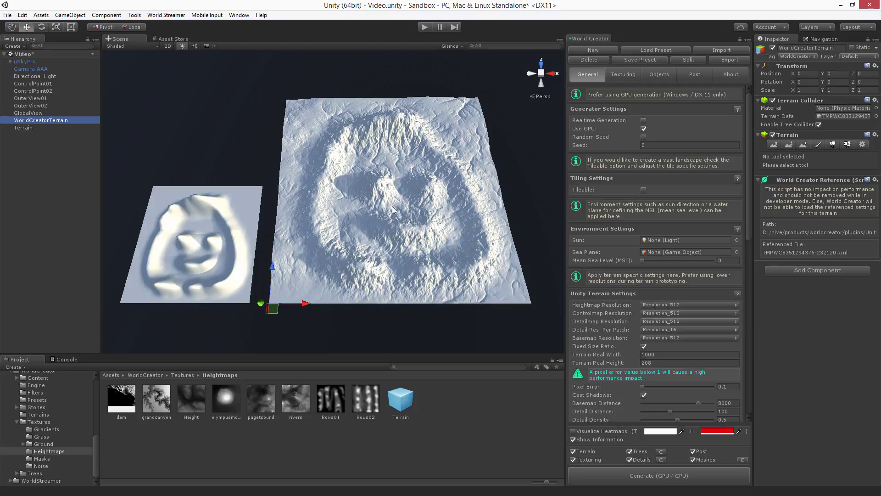
pyautogui.click(655, 304)
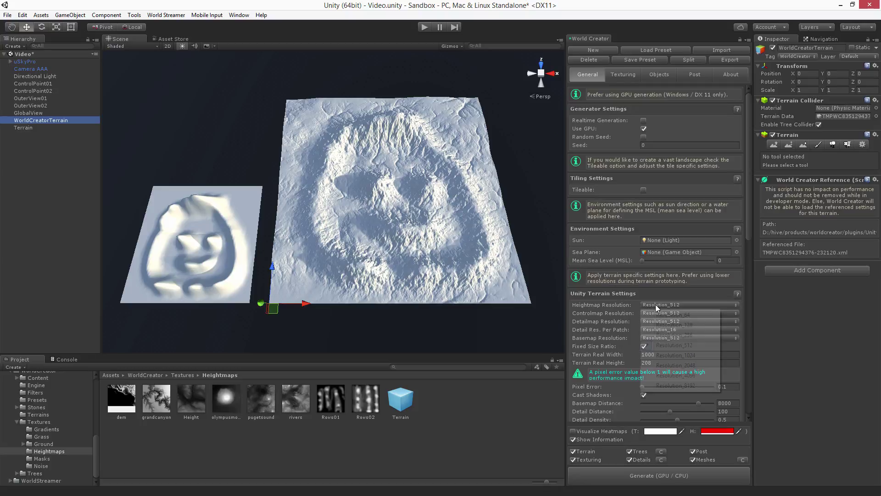
pyautogui.click(688, 366)
pyautogui.scroll(-5, 701, 380)
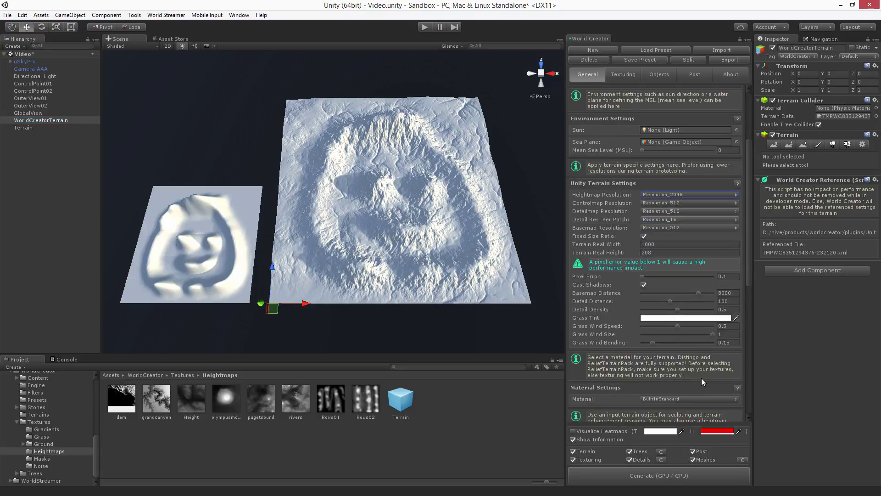
pyautogui.scroll(-8, 692, 387)
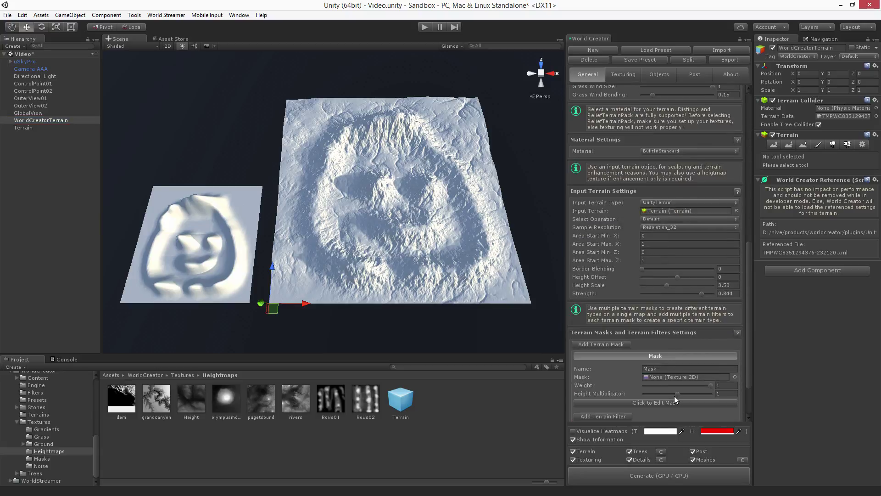
pyautogui.scroll(-2, 674, 396)
pyautogui.click(687, 476)
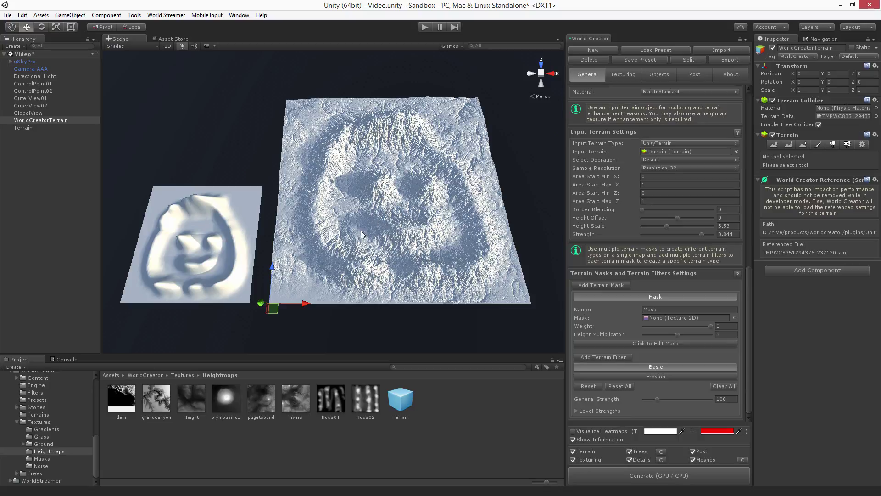
# - Overwrite the Terrain prefab with the sculpted Terrain object, accepting Replace anyway, then reselect that Terrain
pyautogui.moveTo(362, 235); pyautogui.dragTo(370, 234, button='middle')
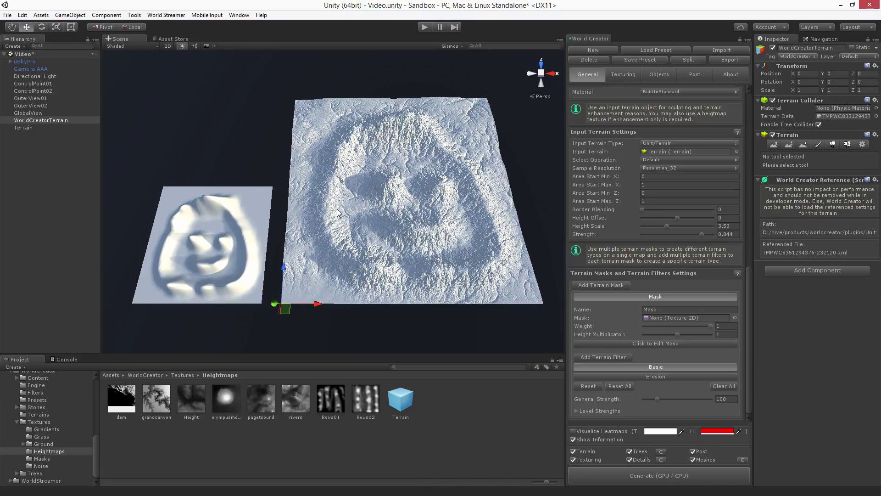
pyautogui.click(36, 127)
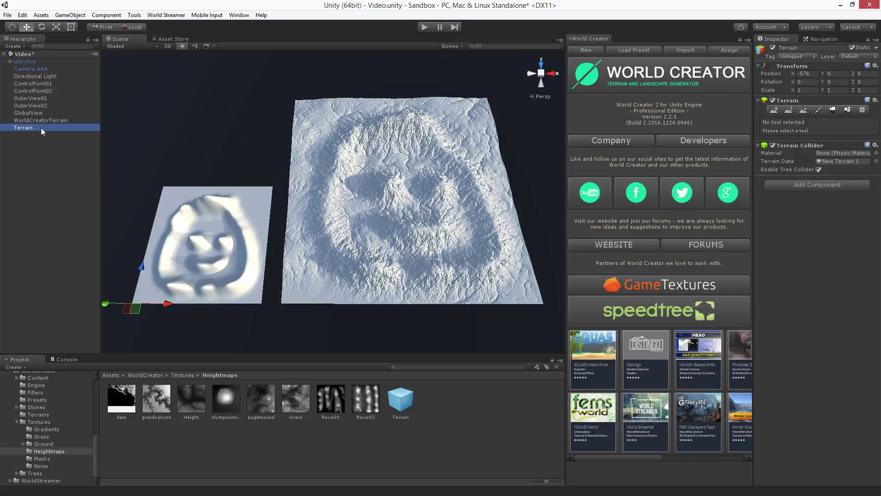
pyautogui.moveTo(40, 128); pyautogui.dragTo(400, 400)
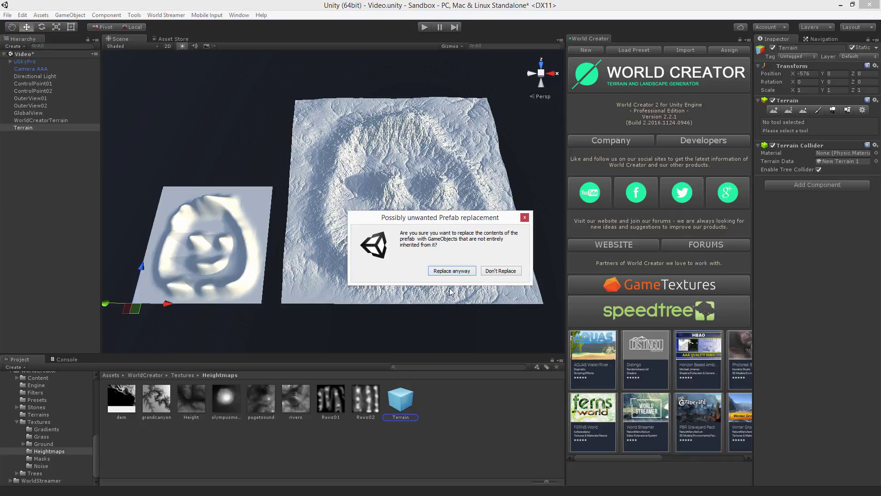
pyautogui.click(452, 271)
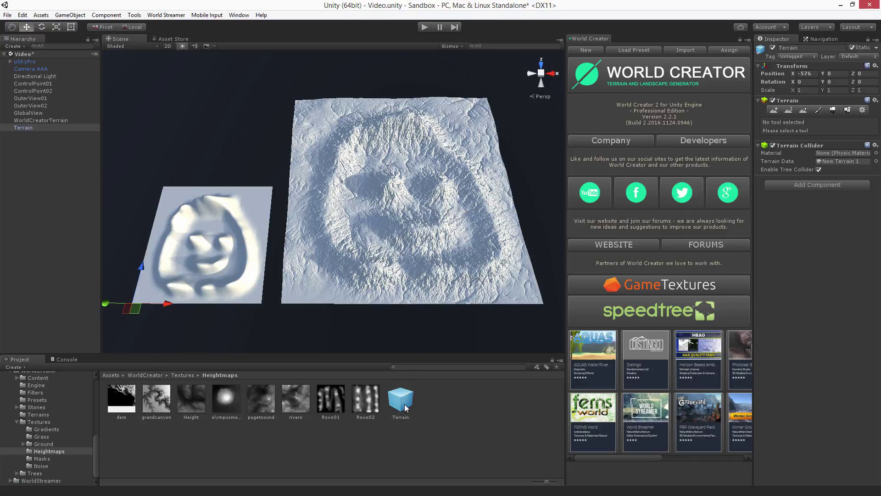
pyautogui.click(46, 128)
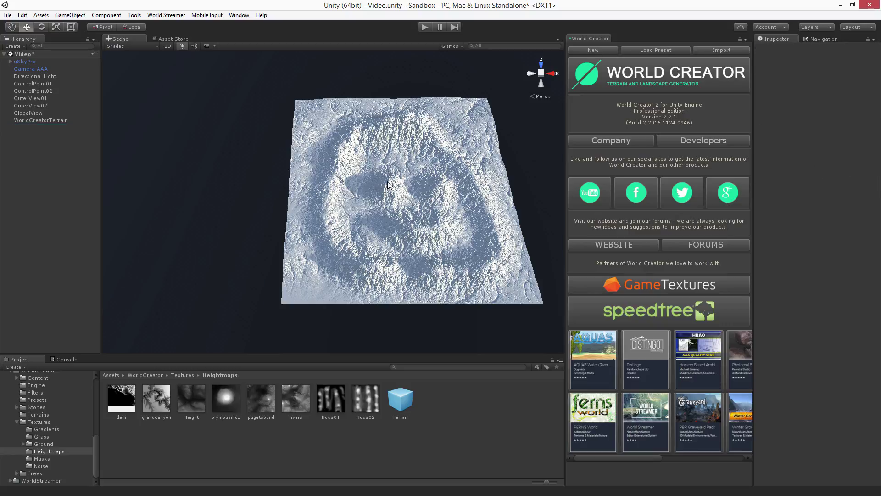
# - Put the Terrain prefab in the Input Terrain field, confirm Copy Data, and regenerate the face terrain
pyautogui.scroll(-10, 615, 316)
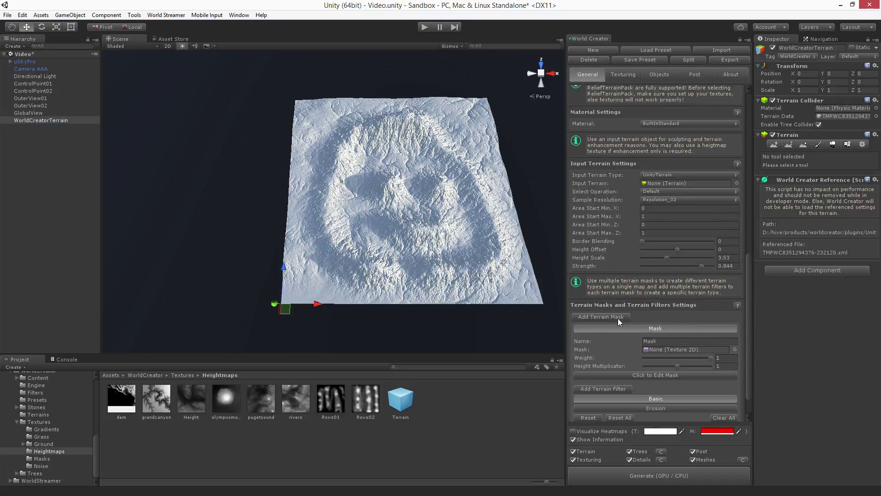
pyautogui.moveTo(401, 398); pyautogui.dragTo(664, 156)
pyautogui.click(519, 275)
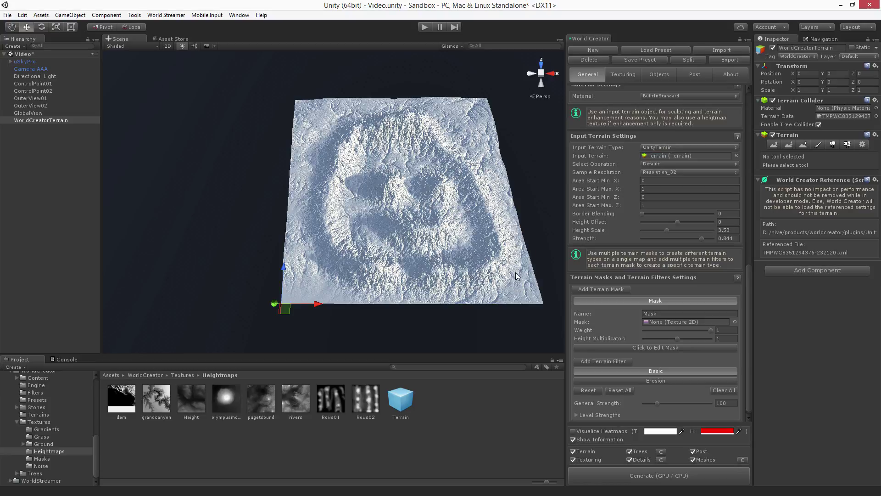
pyautogui.click(664, 474)
pyautogui.moveTo(460, 209); pyautogui.dragTo(413, 227, button='middle')
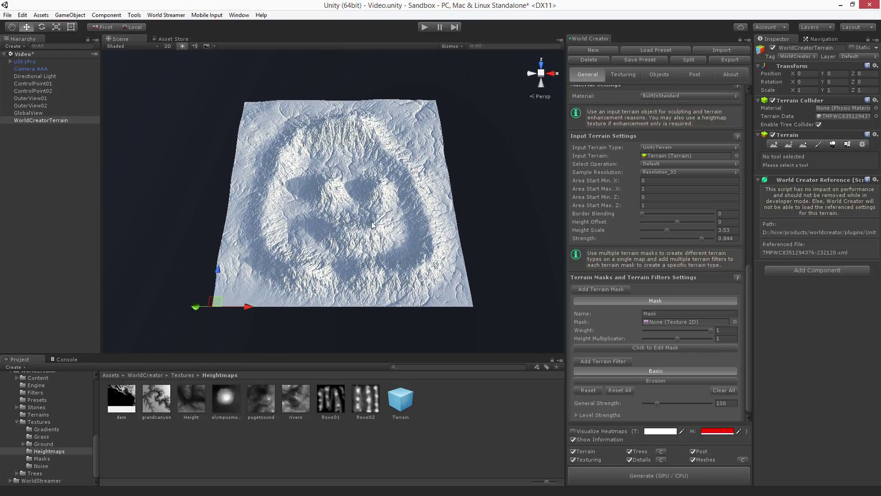